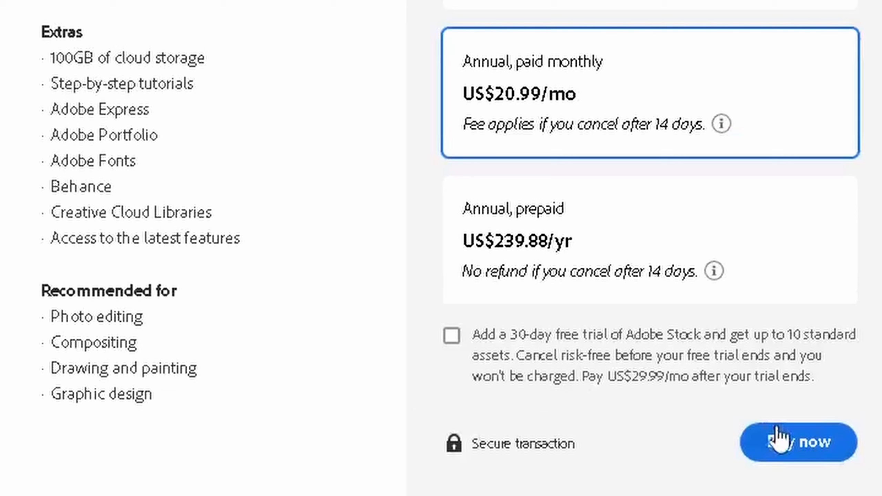
left_click(805, 452)
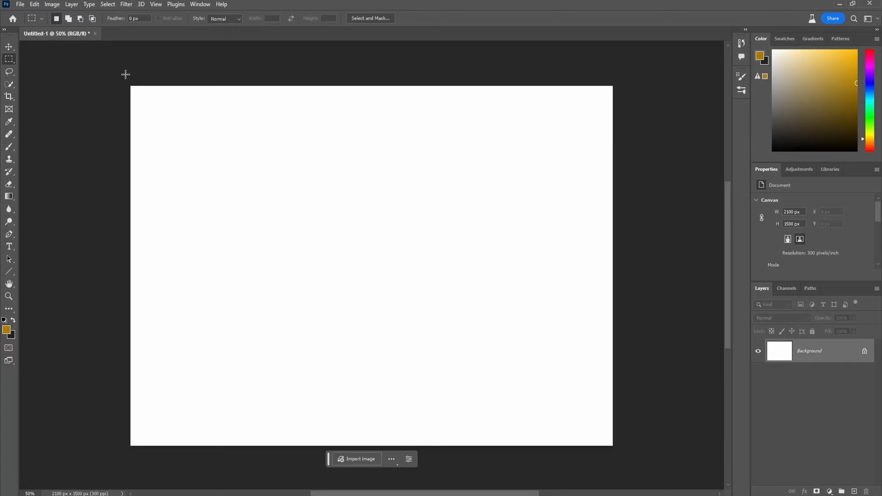
Select the entire blank 2100 x 1500 px canvas and run Generative Fill with an empty prompt.
left_click_drag(125, 75, 616, 450)
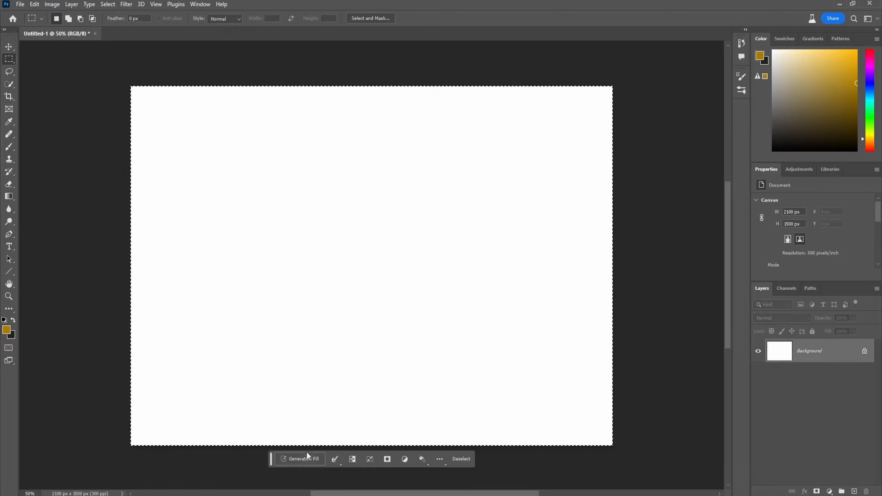
left_click(307, 458)
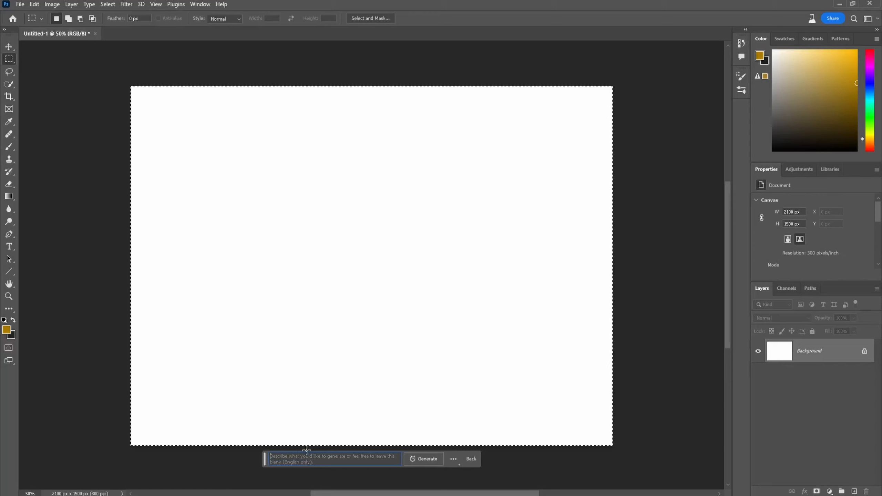
key("Return")
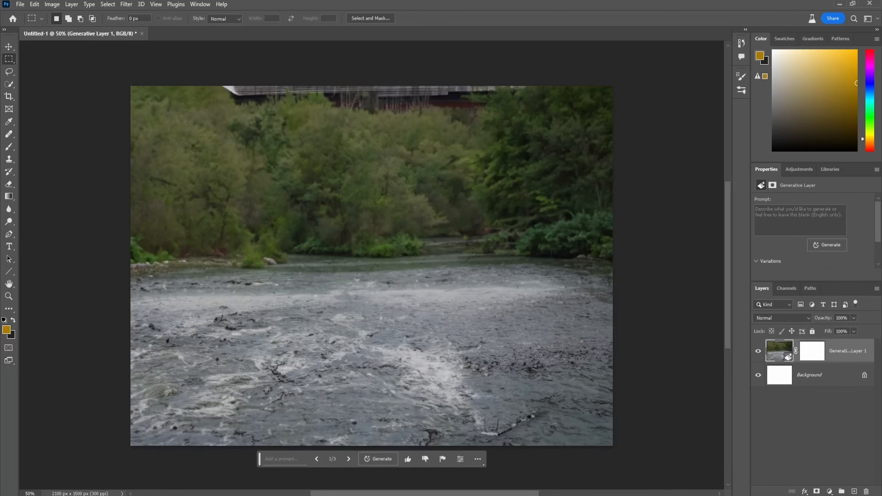
Look through the generated images, generate another set with an empty prompt, and browse the new variations.
left_click(348, 459)
left_click(349, 459)
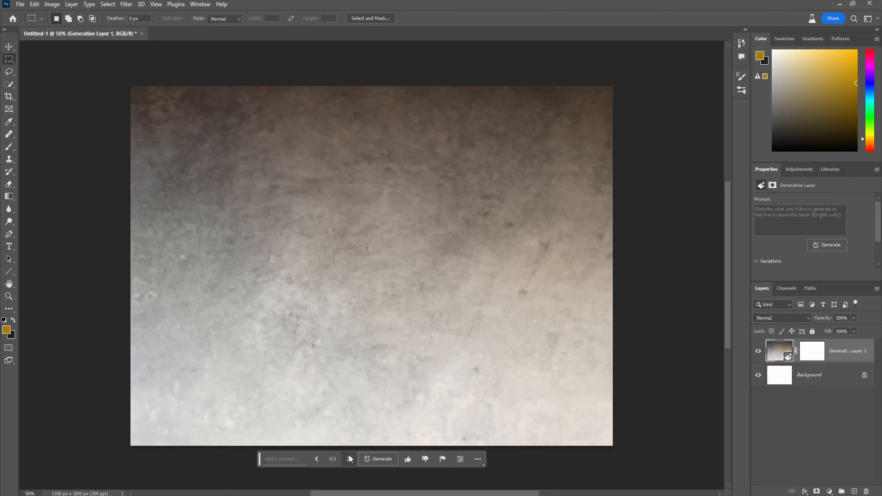
left_click(349, 456)
left_click(381, 459)
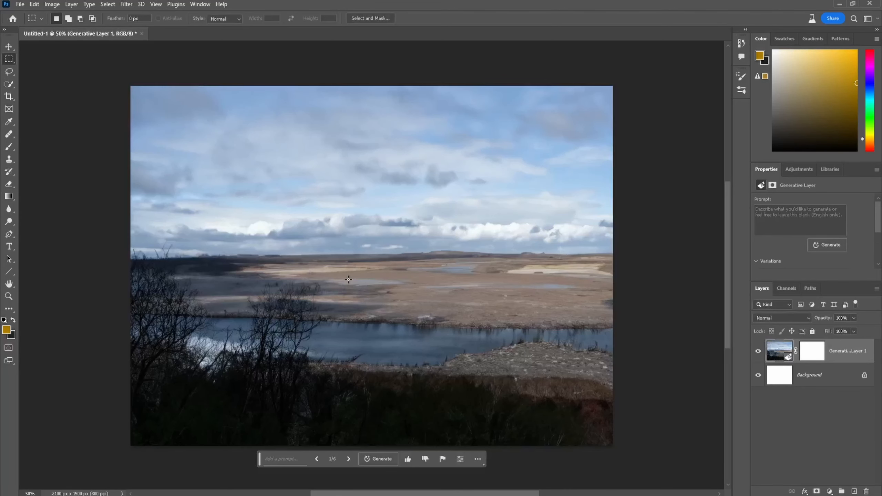
left_click(348, 459)
left_click(349, 459)
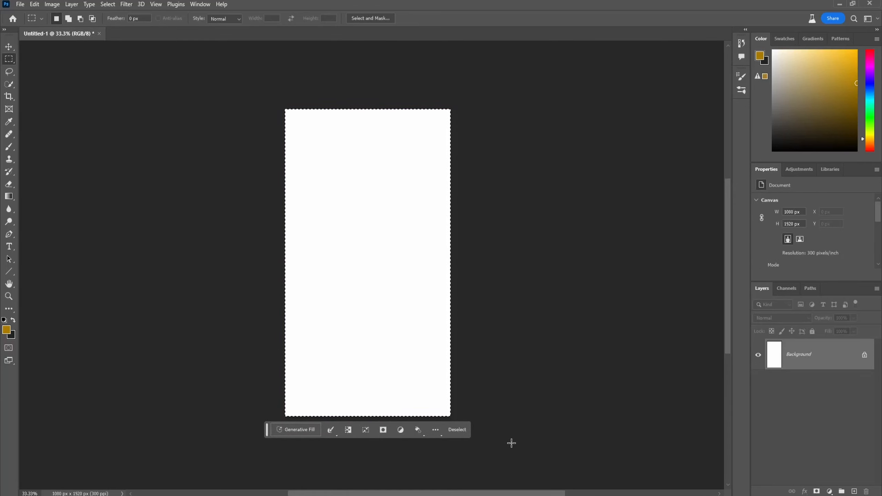
Run Generative Fill with an empty prompt on the selected blank 1080 x 1920 px canvas and show the second variation.
left_click(296, 429)
left_click(422, 425)
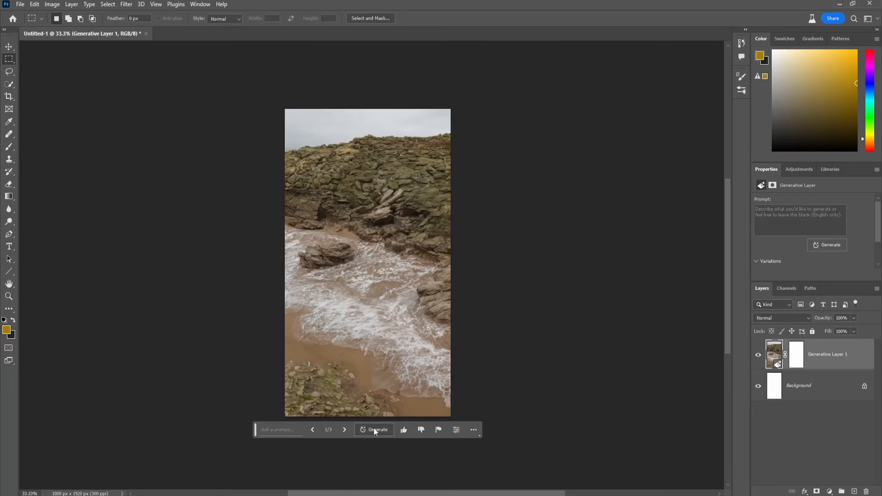
left_click(344, 429)
left_click(344, 430)
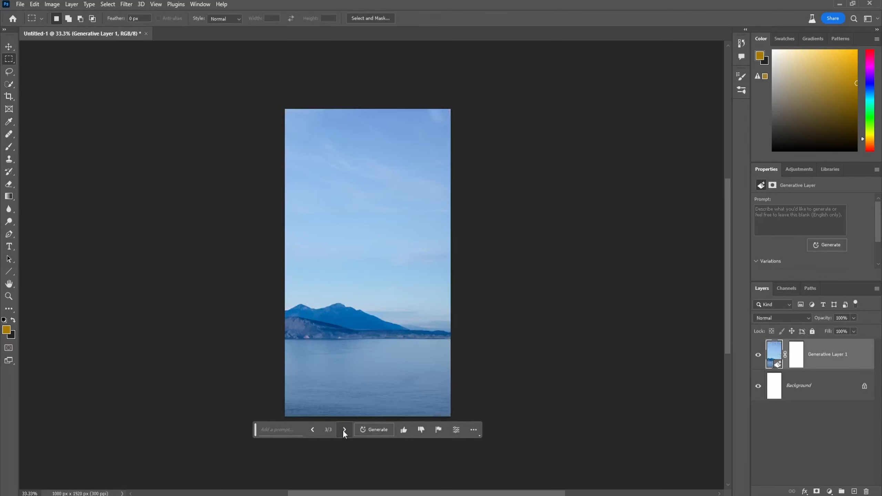
left_click(314, 430)
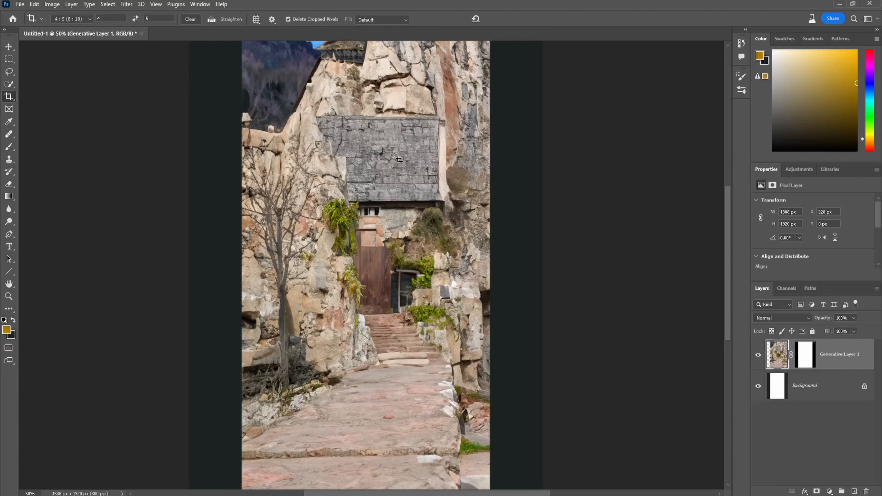
Extend the rock house image into the empty strip along its right side using Generative Fill with an empty prompt.
left_click(10, 59)
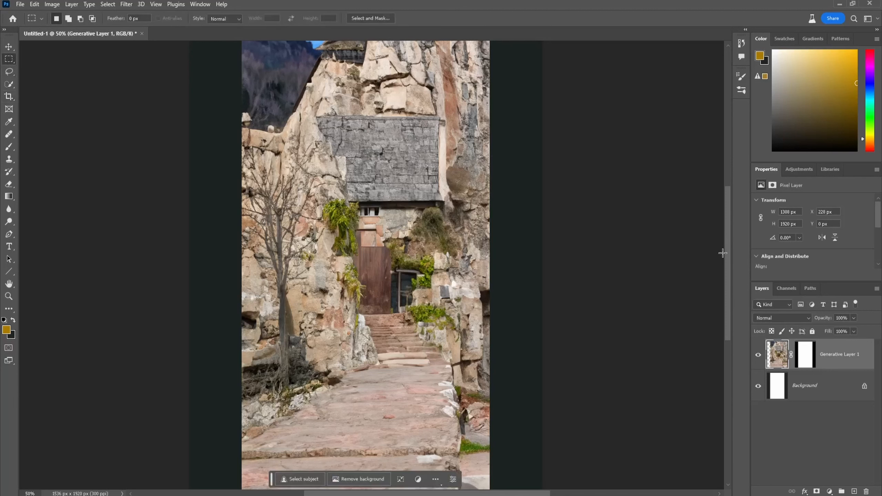
left_click_drag(729, 256, 723, 240)
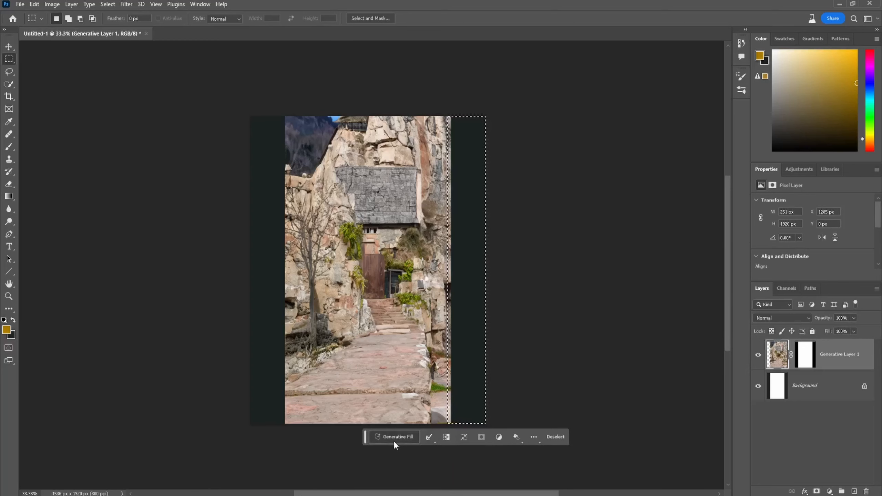
left_click(394, 441)
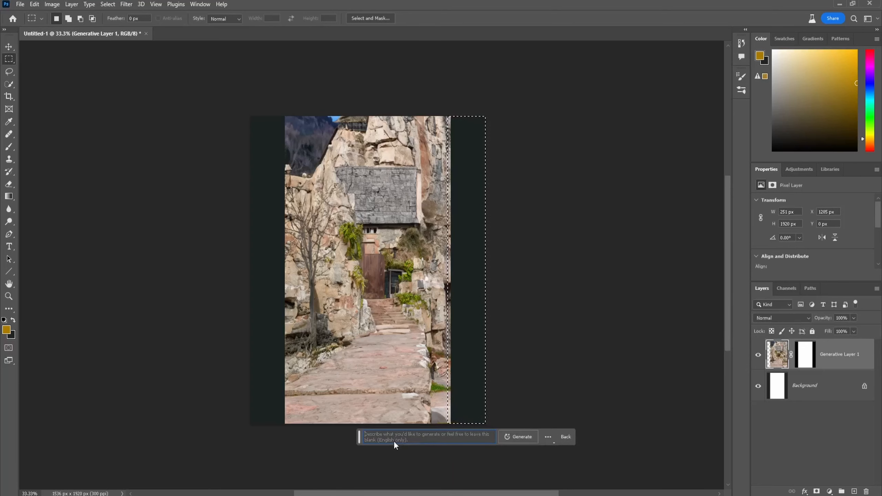
left_click(519, 439)
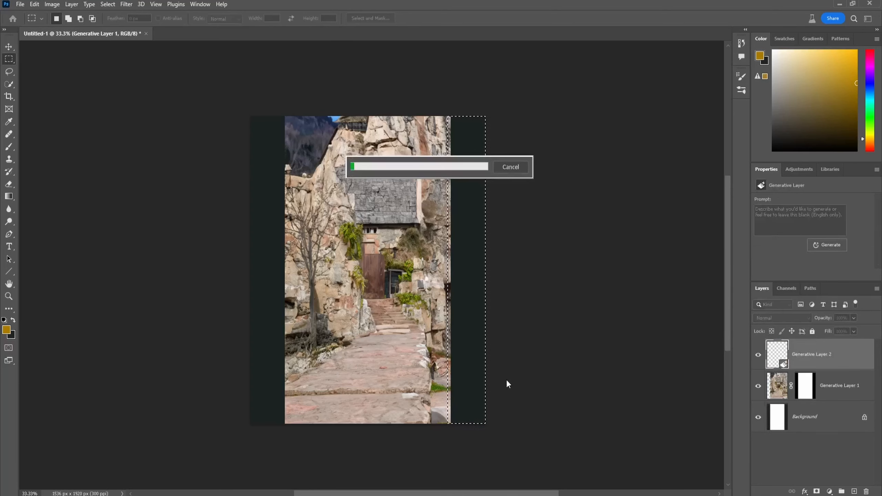
Inspect the newly generated right part of the rock face at 100% for seams and detail, and view the whole image again.
key("ctrl+1")
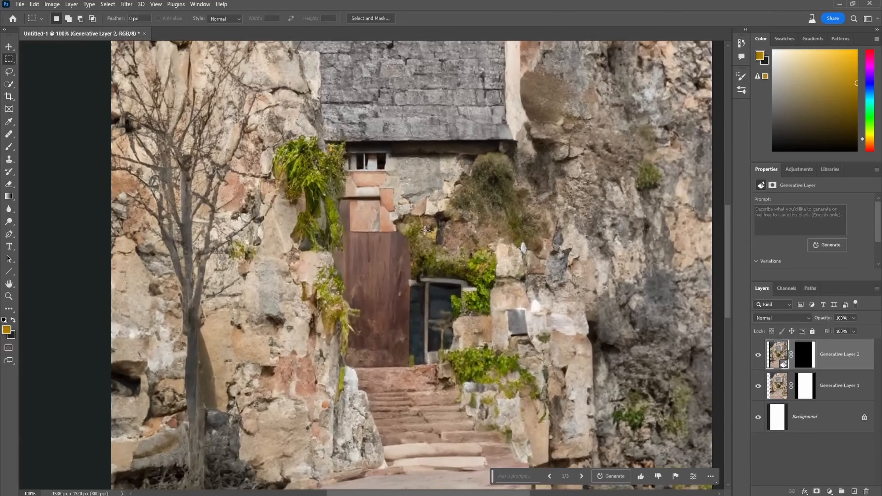
left_click_drag(352, 493, 401, 493)
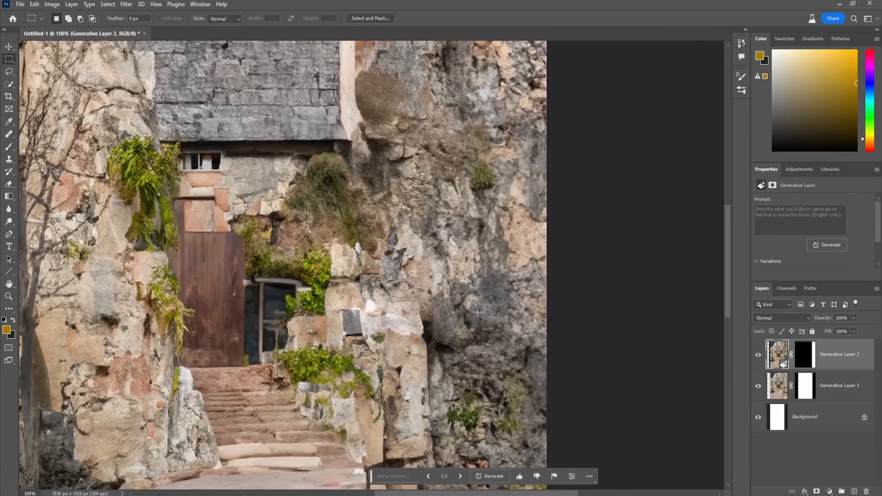
scroll(576, 299, "up", 2)
scroll(576, 299, "up", 3)
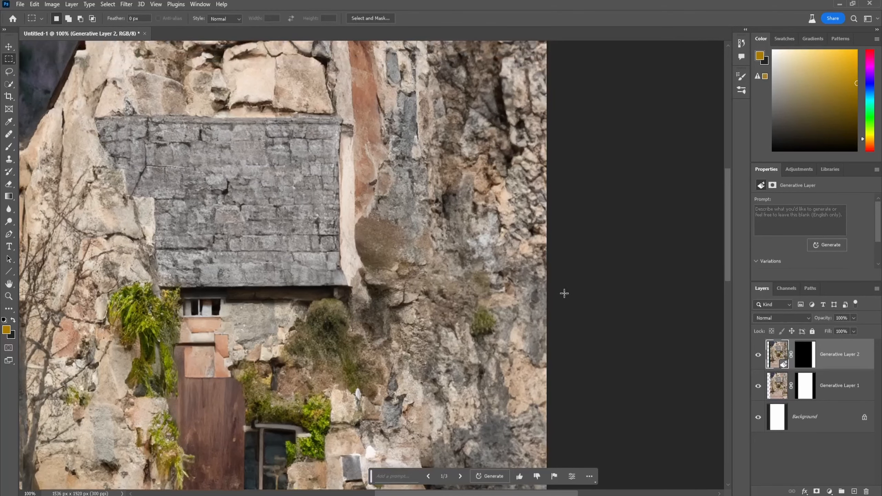
scroll(88, 156, "down", 2)
scroll(233, 110, "up", 3)
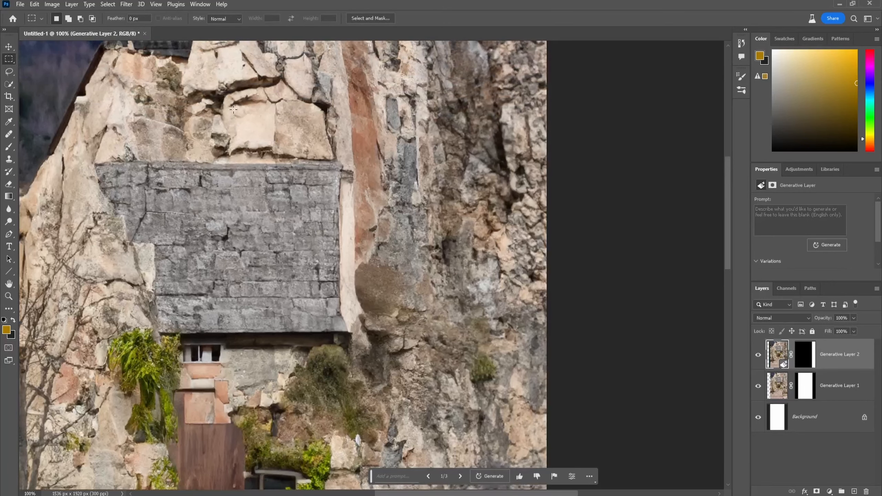
scroll(513, 298, "down", 3)
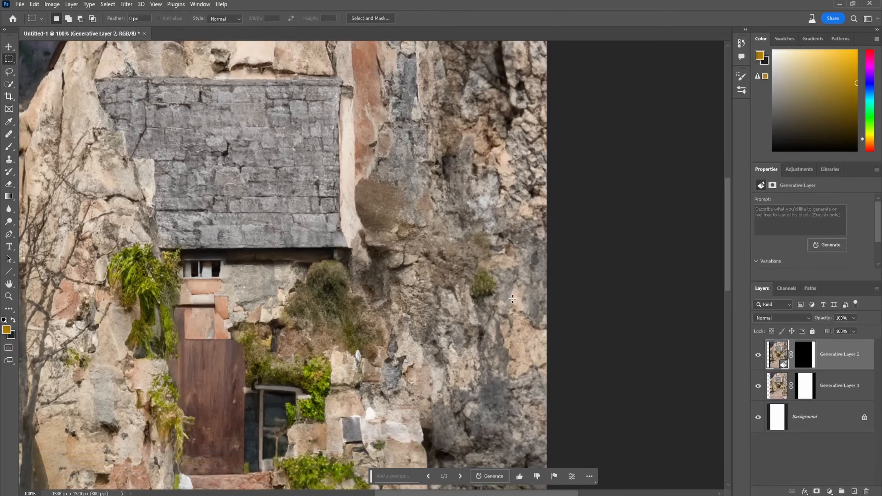
scroll(511, 304, "down", 1)
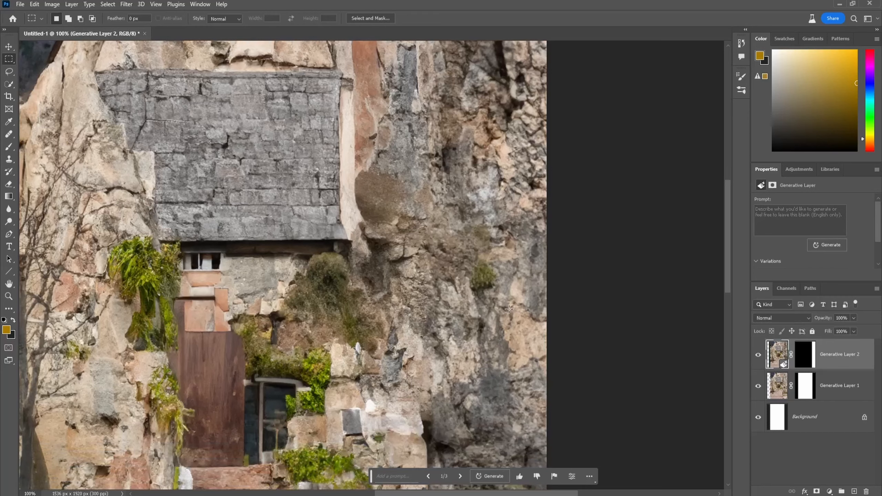
key("ctrl+minus")
key("ctrl+minus")
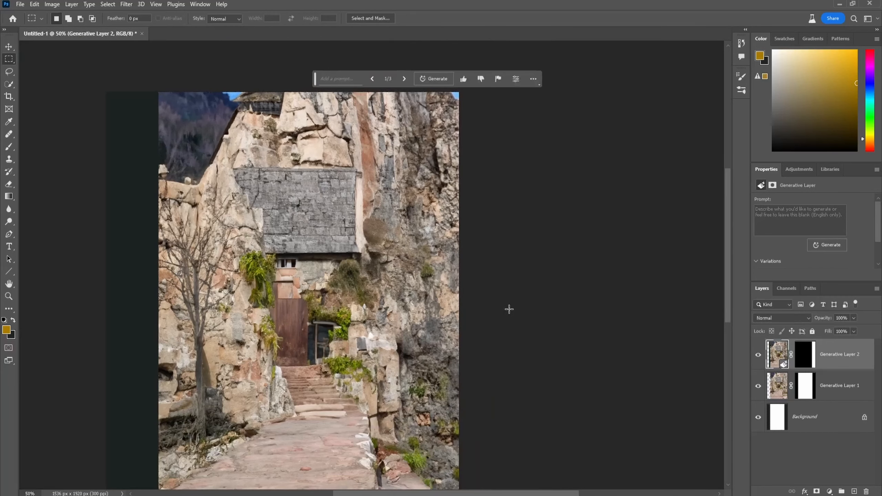
scroll(450, 414, "down", 4)
key("ctrl+minus")
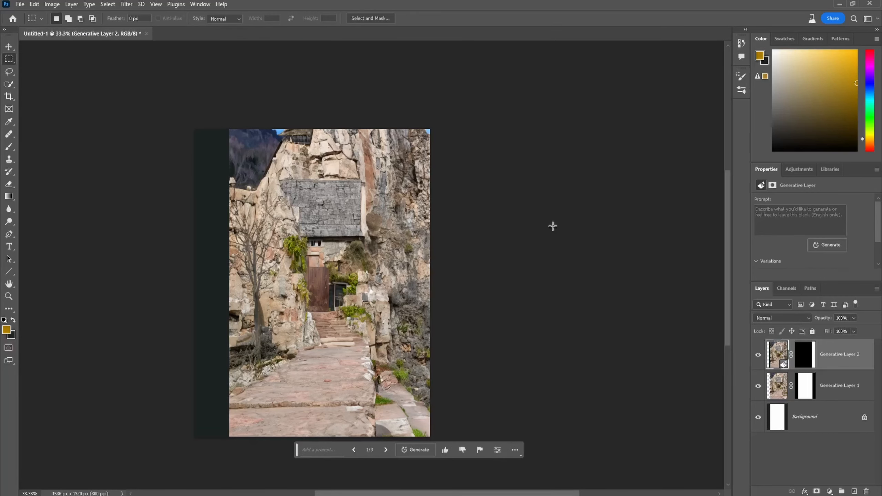
Lasso the stone path and steps leading to the door and replace them with a "river" using Generative Fill.
left_click(9, 72)
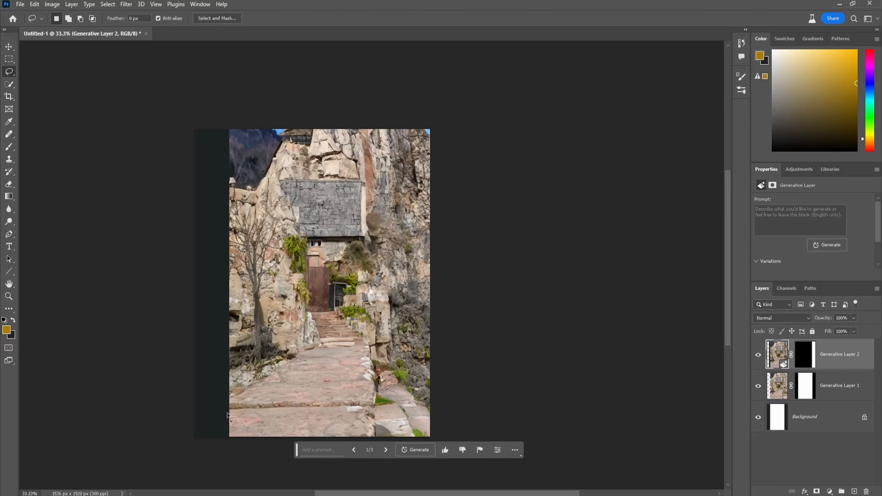
left_click_drag(227, 411, 244, 399)
mouse_move(275, 373)
left_mouse_down()
mouse_move(313, 349)
mouse_move(319, 331)
mouse_move(349, 321)
mouse_move(371, 367)
mouse_move(371, 431)
mouse_move(363, 445)
mouse_move(229, 448)
left_mouse_up()
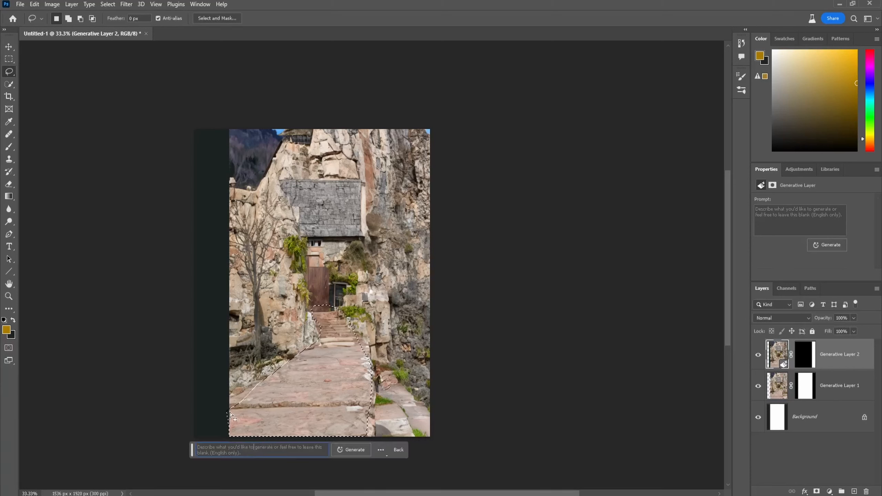
type("river")
key("Return")
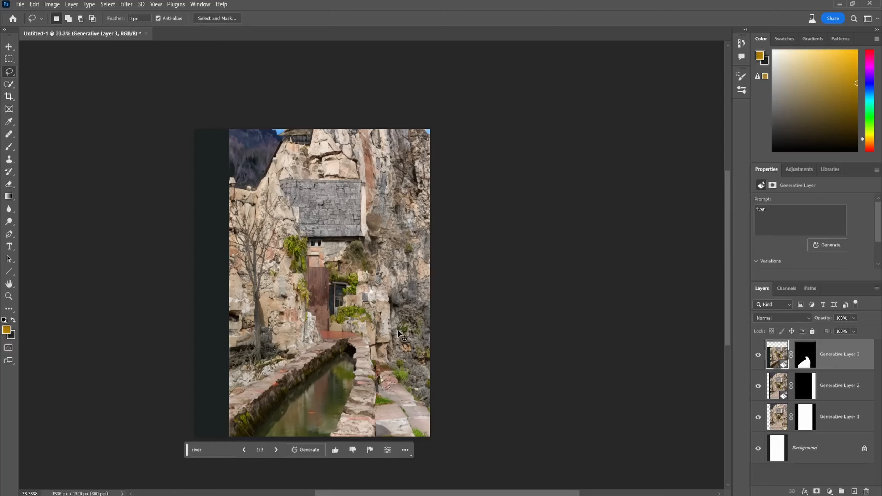
Compare the generated river variations up close and keep the third one shown.
key("ctrl+plus")
left_click_drag(726, 230, 726, 274)
left_click(240, 414)
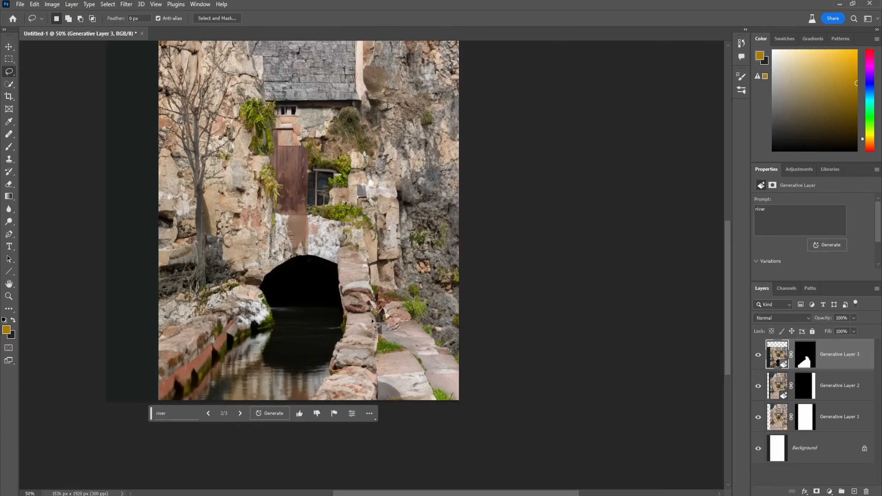
key("ctrl+minus")
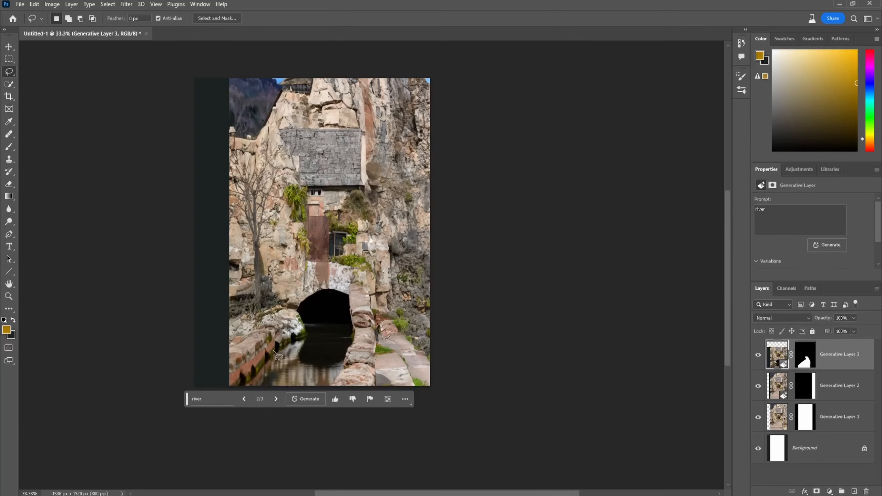
left_click(276, 399)
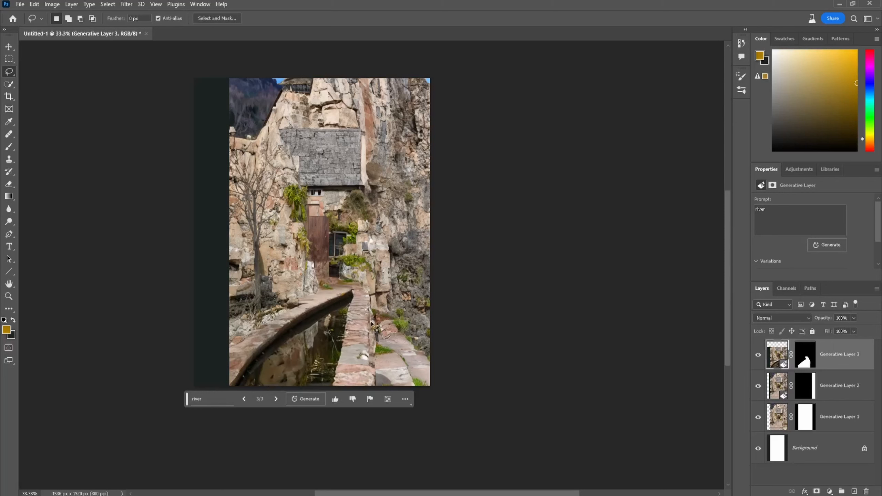
scroll(535, 297, "up", 1)
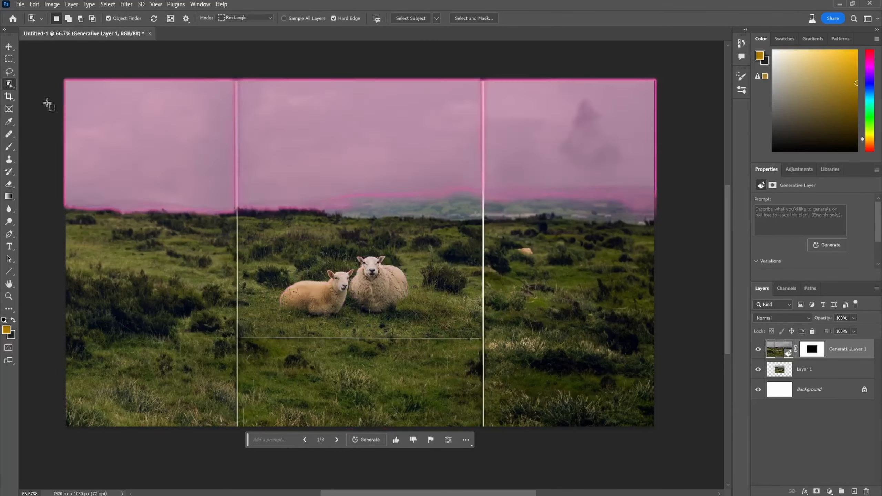
Lasso the white vertical seams and the thin horizontal line in the sheep photo and remove them with empty-prompt Generative Fill.
key("v")
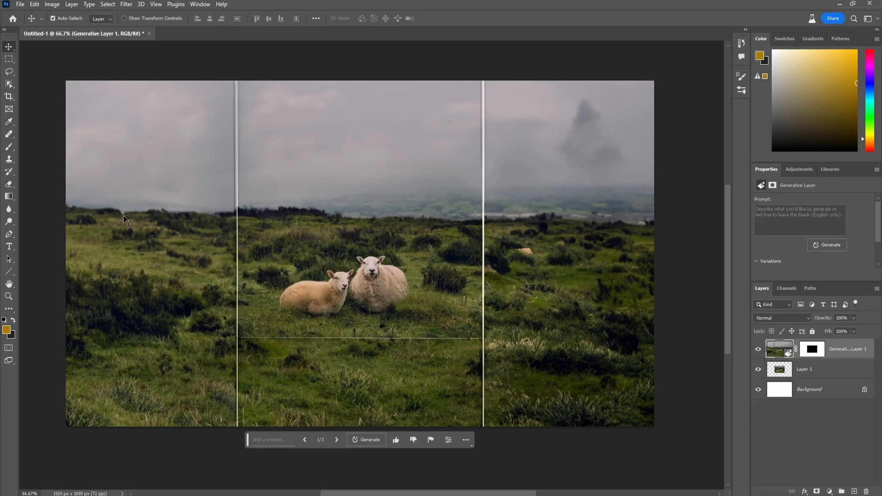
left_click(9, 72)
mouse_move(226, 82)
left_mouse_down()
mouse_move(231, 426)
mouse_move(249, 437)
mouse_move(251, 82)
mouse_move(225, 81)
left_mouse_up()
left_click(168, 440)
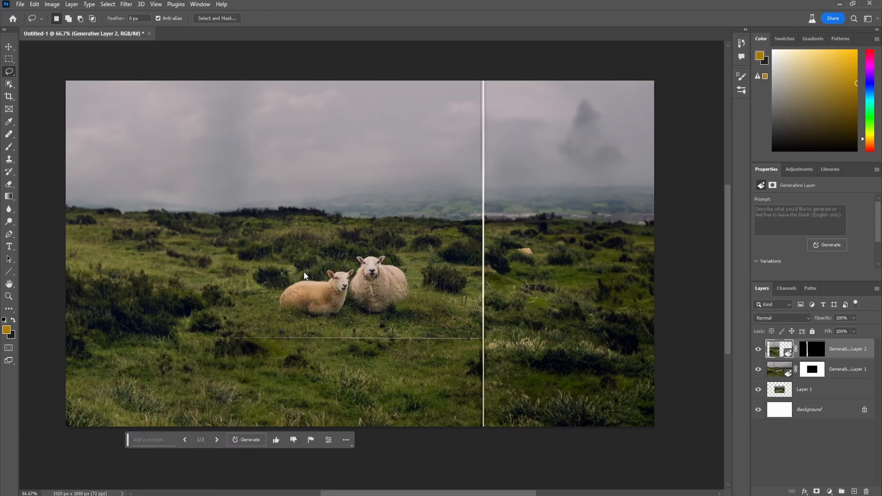
mouse_move(203, 327)
left_mouse_down()
mouse_move(473, 329)
mouse_move(477, 80)
mouse_move(500, 201)
mouse_move(505, 424)
mouse_move(328, 361)
mouse_move(193, 334)
left_mouse_up()
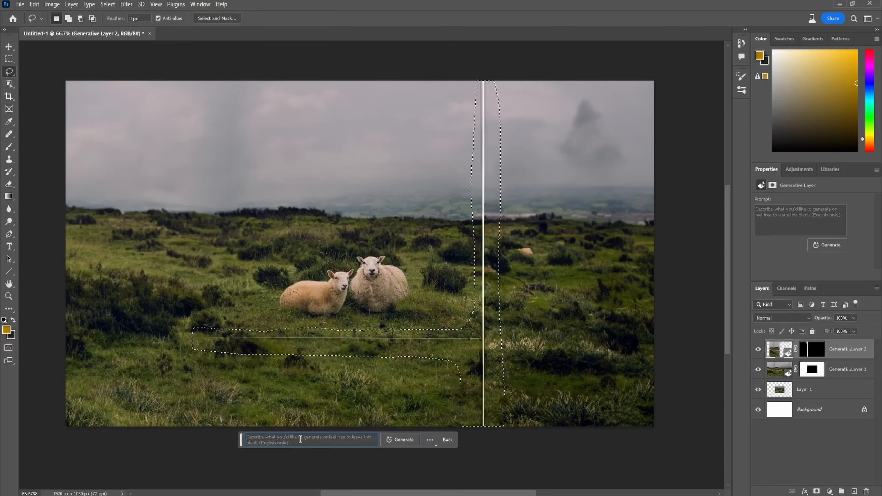
left_click(410, 439)
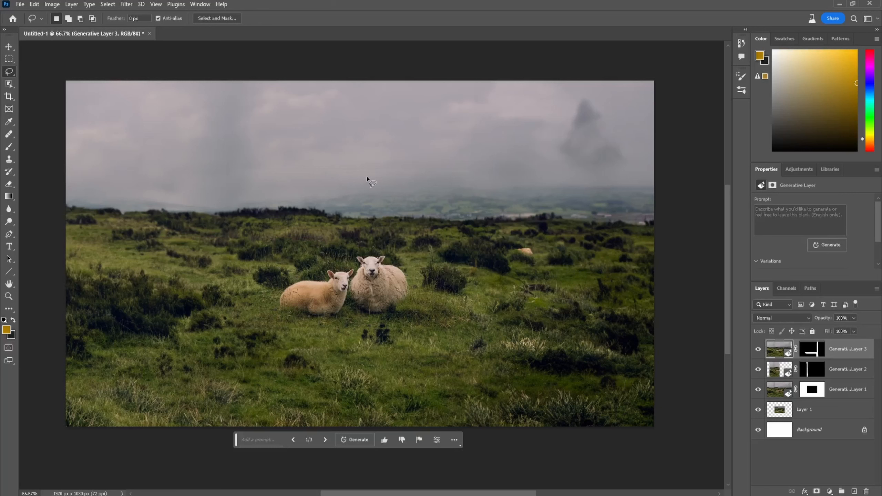
Lasso the right part of the sky and moor, generate a "tornado" there with Generative Fill and look through its variations.
mouse_move(538, 261)
left_mouse_down()
mouse_move(531, 230)
mouse_move(502, 205)
left_mouse_up()
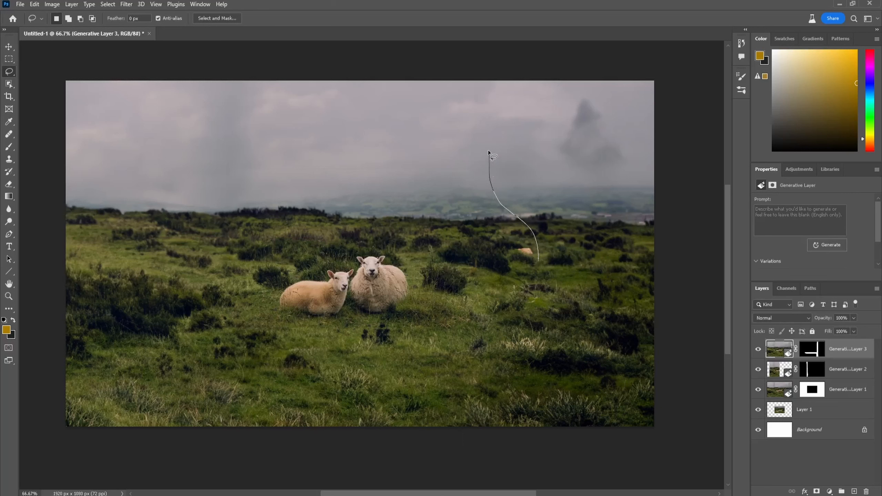
mouse_move(465, 121)
left_mouse_down()
mouse_move(449, 98)
mouse_move(643, 87)
mouse_move(664, 236)
mouse_move(631, 266)
mouse_move(564, 293)
left_mouse_up()
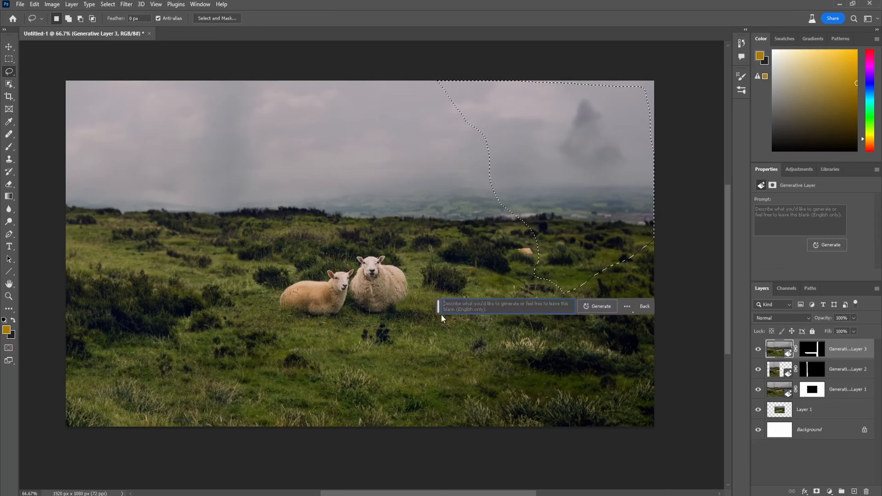
type("torn")
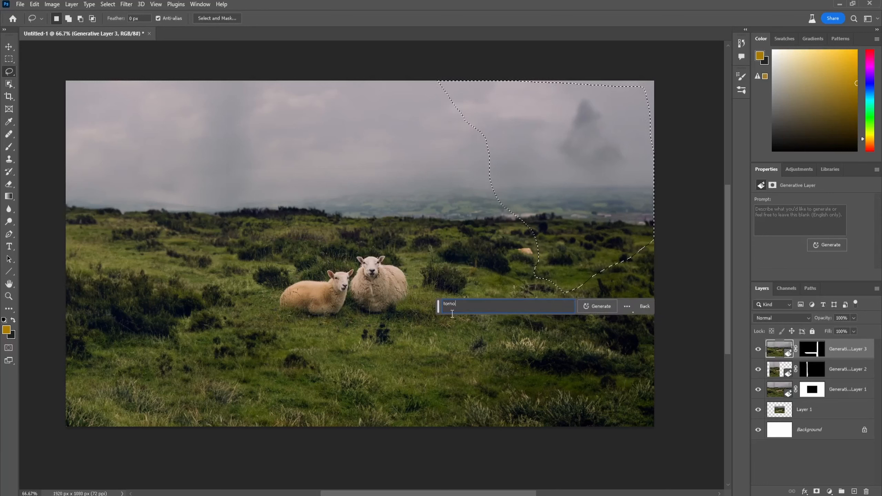
type("ado")
key("Return")
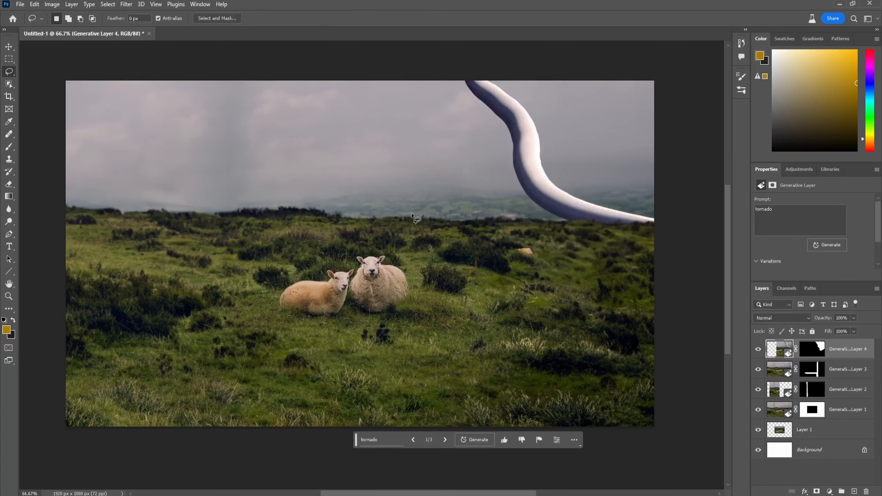
left_click(412, 440)
left_click(412, 440)
scroll(881, 234, "down", 2)
scroll(881, 234, "down", 1)
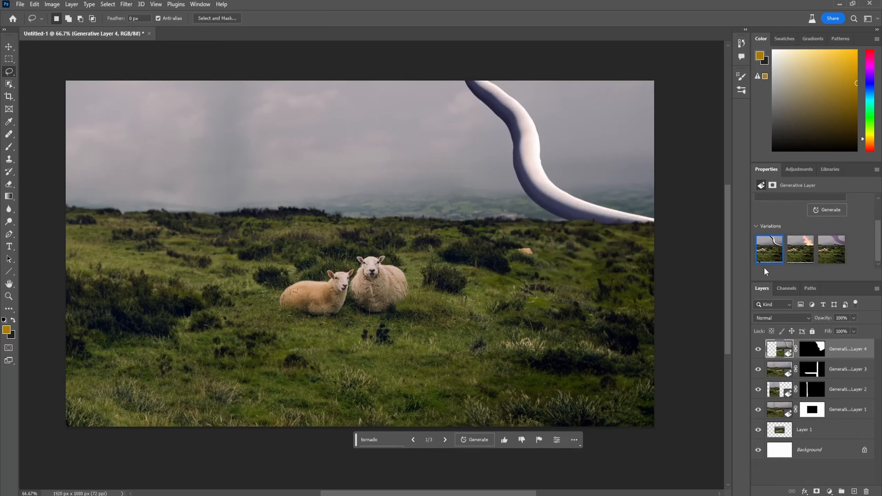
Try regenerating the tornado layer with the prompt "valcano".
scroll(868, 255, "up", 3)
left_click_drag(774, 209, 735, 211)
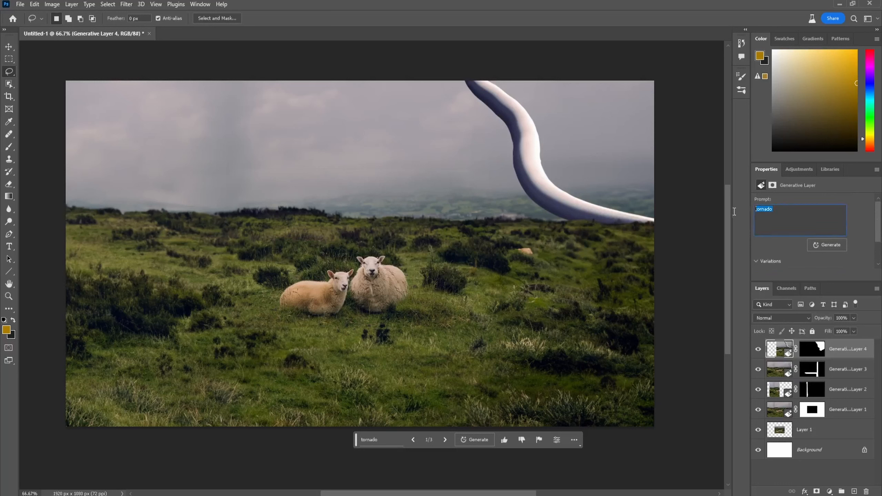
type("cano")
left_click(836, 242)
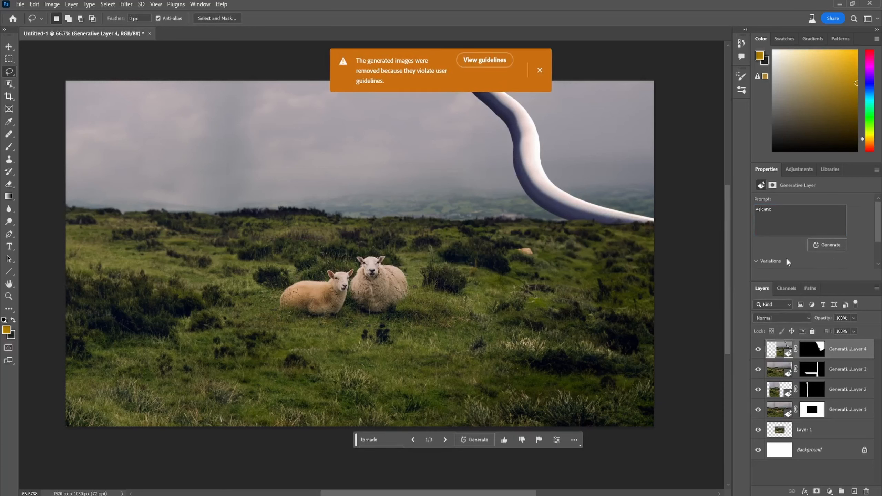
Replace the prompt of the selected generative layer with "feet" and regenerate it.
double_click(775, 209)
key("BackSpace")
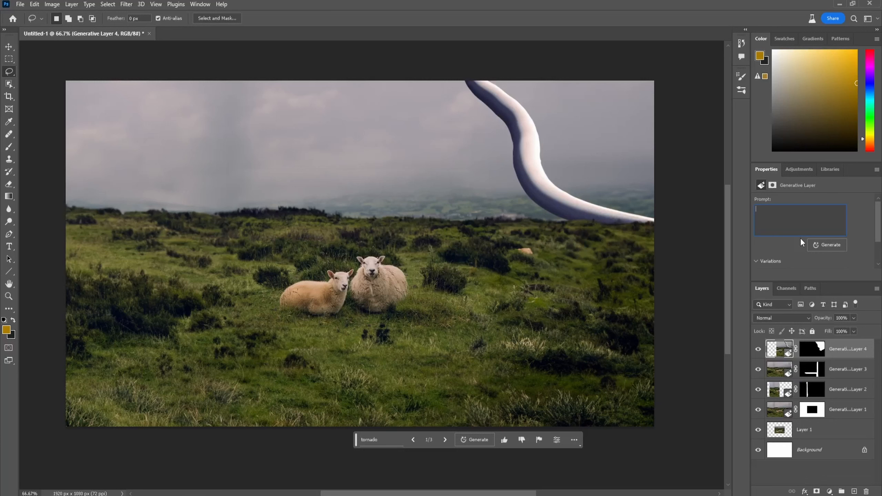
type("feet")
key("Return")
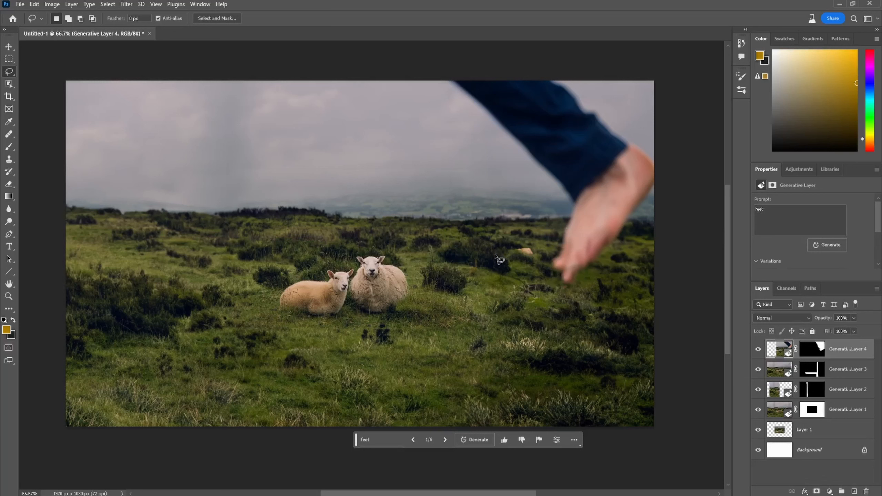
Lasso a small oval in the left part of the sky, generate a "sheep" in it and keep the second variation.
left_click_drag(139, 125, 137, 126)
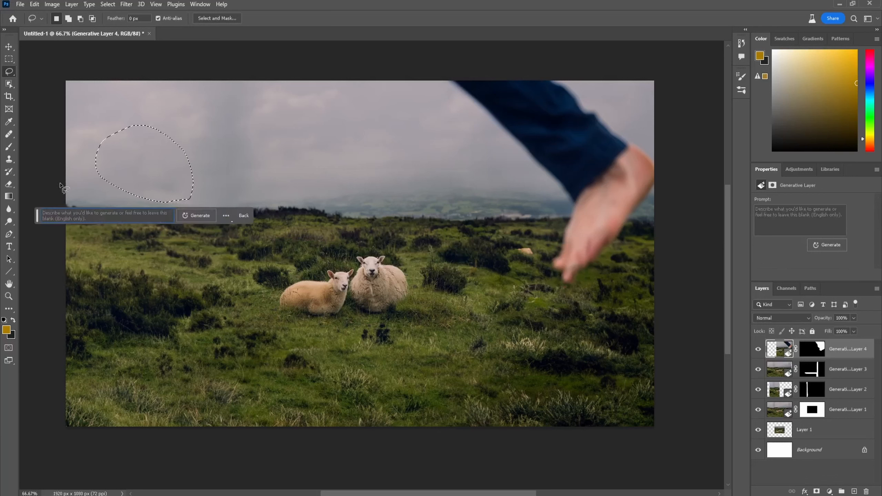
type("sheep")
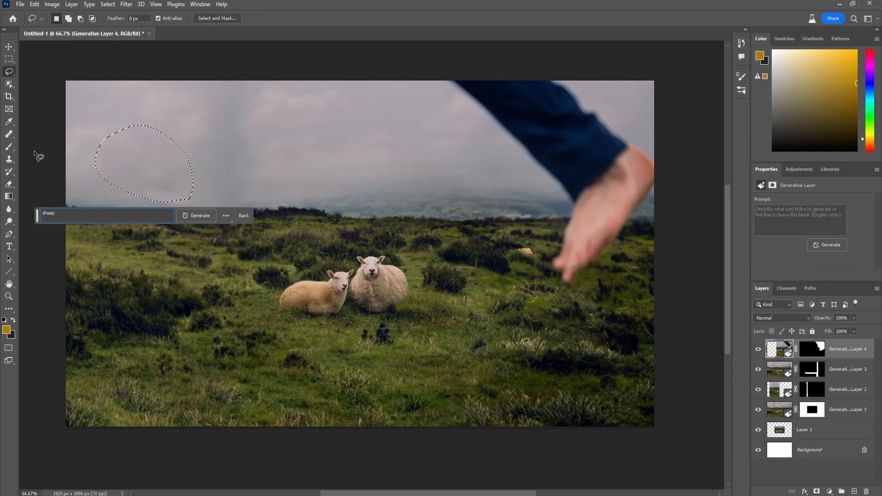
key("Return")
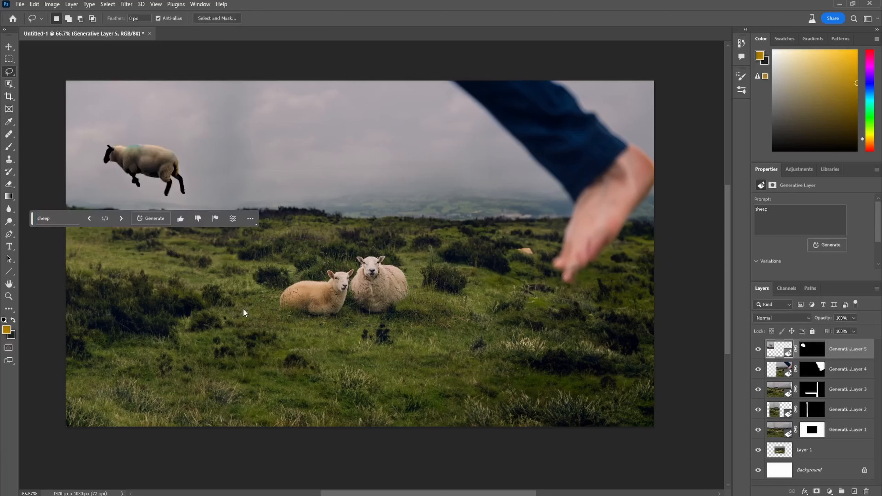
left_click(120, 218)
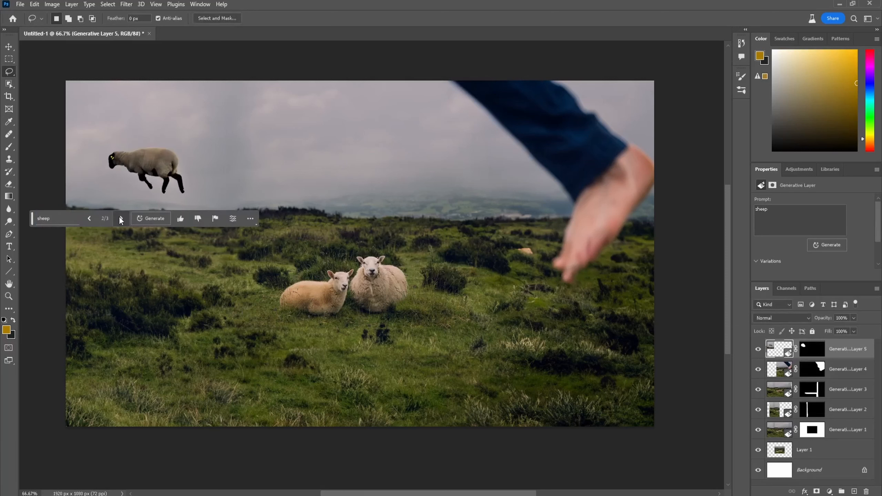
left_click(121, 218)
left_click(89, 218)
Lasso an area behind and below the flying sheep and fill it with the prompt "add wind stream".
left_click_drag(193, 188, 190, 194)
left_click(150, 265)
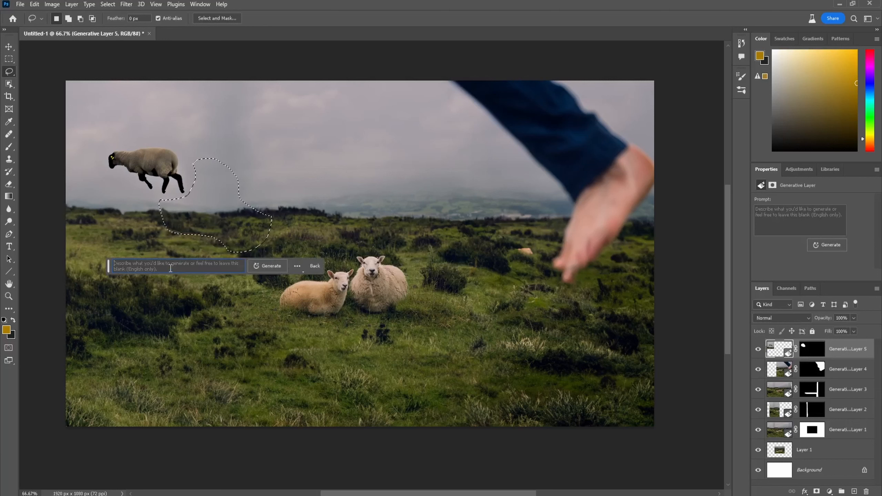
type("add wind ")
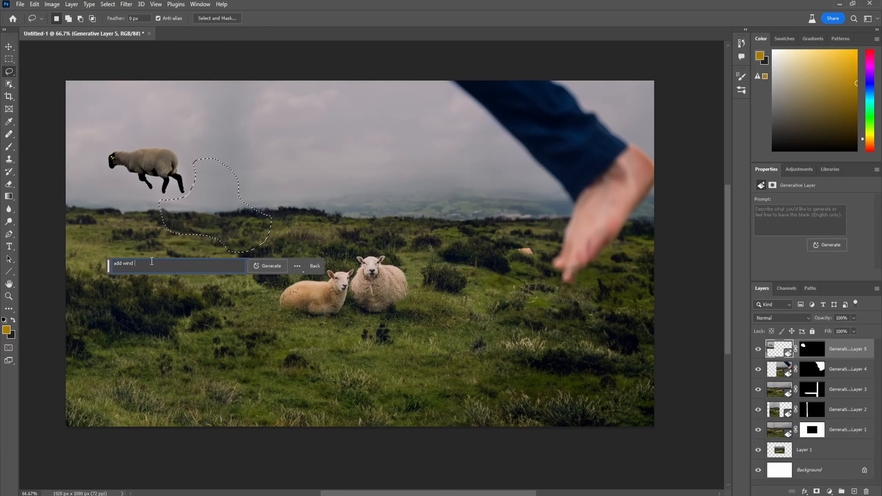
type("stream")
left_click(266, 268)
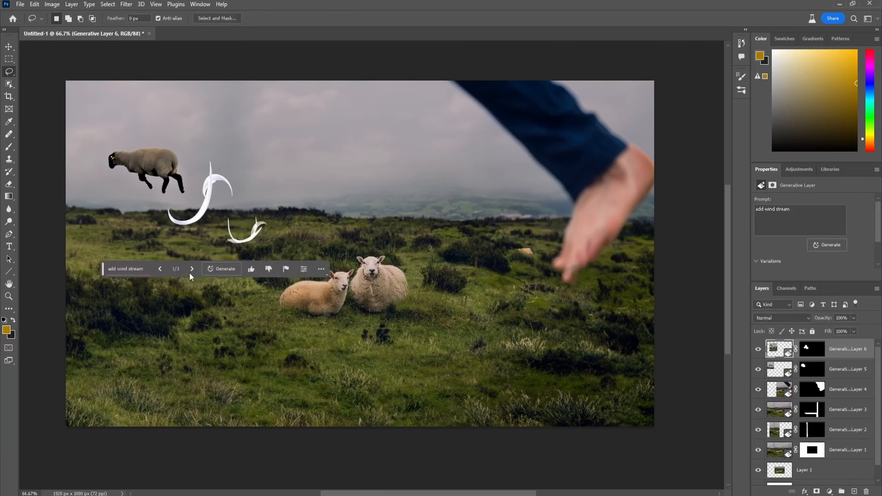
Compare the wind stream variations, examine the third one up close and return to the first one.
left_click(193, 268)
left_click(193, 268)
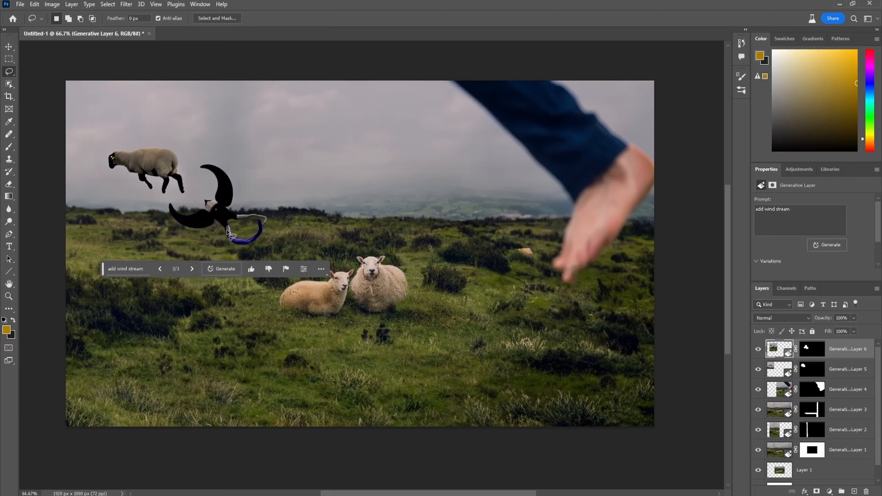
key("ctrl+plus")
key("ctrl+plus")
key("ctrl+plus")
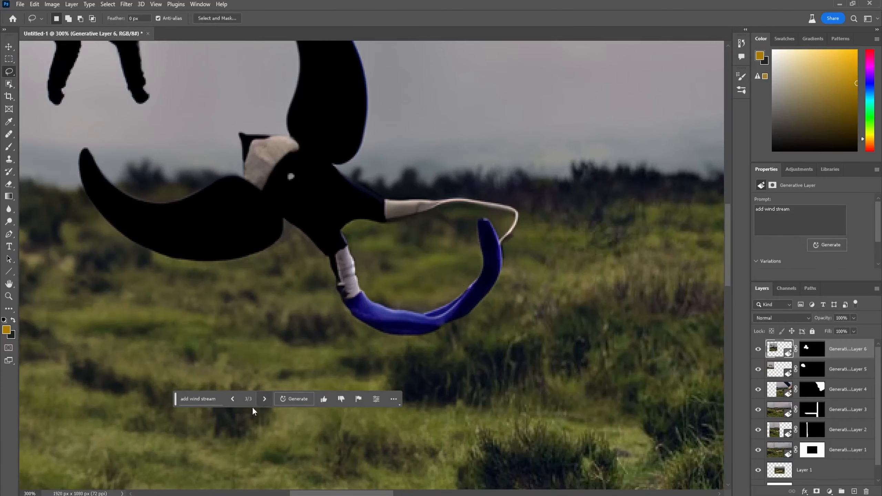
left_click(265, 399)
key("ctrl+minus")
key("ctrl+minus")
key("ctrl+minus")
key("ctrl+minus")
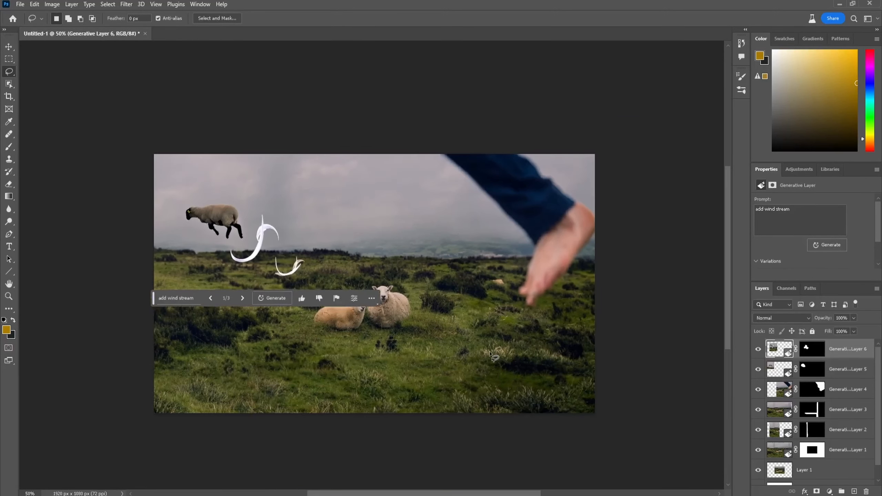
Lasso a narrow strip from the middle of the sky down to the grass behind the sheep and generate "lightning" in it.
left_click_drag(351, 287, 347, 287)
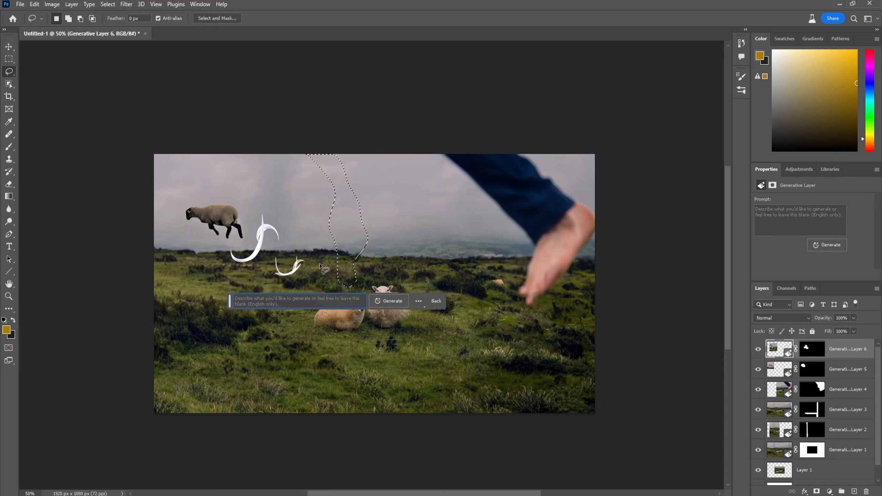
type("lightning")
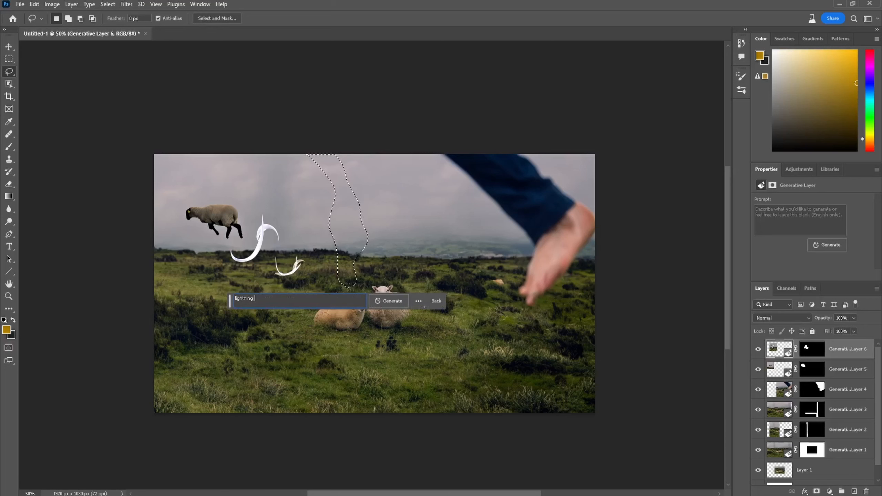
key("Return")
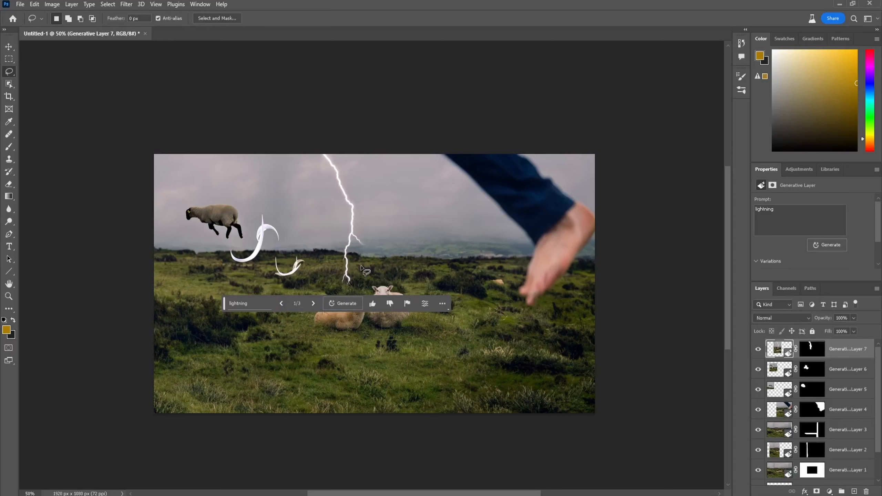
Lasso a wider strip of sky beside the first bolt, generate "lightning" in it and keep the third variation.
left_click_drag(348, 282, 367, 187)
mouse_move(371, 157)
left_mouse_down()
mouse_move(431, 160)
mouse_move(432, 189)
mouse_move(425, 216)
mouse_move(369, 248)
left_mouse_up()
left_click(322, 294)
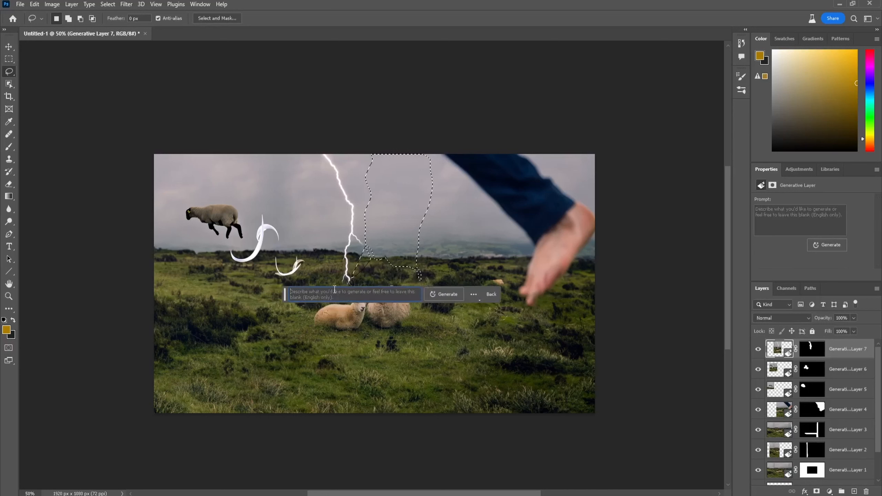
type("lightning")
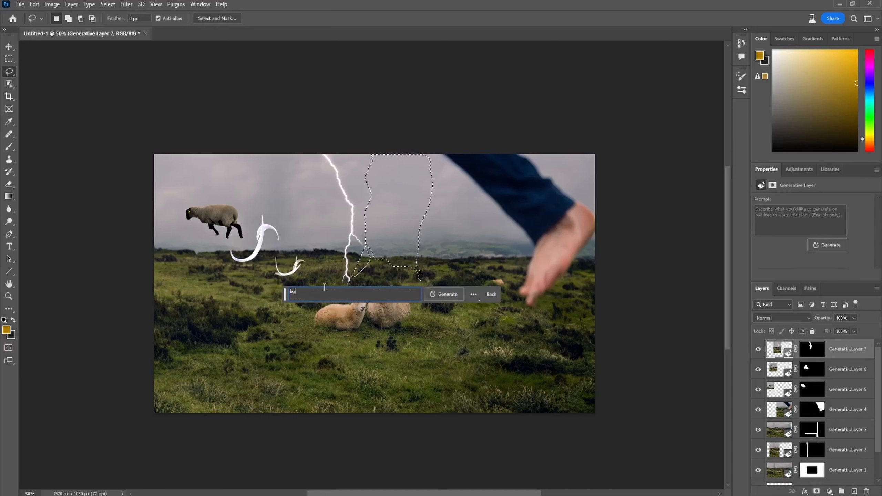
left_click(444, 295)
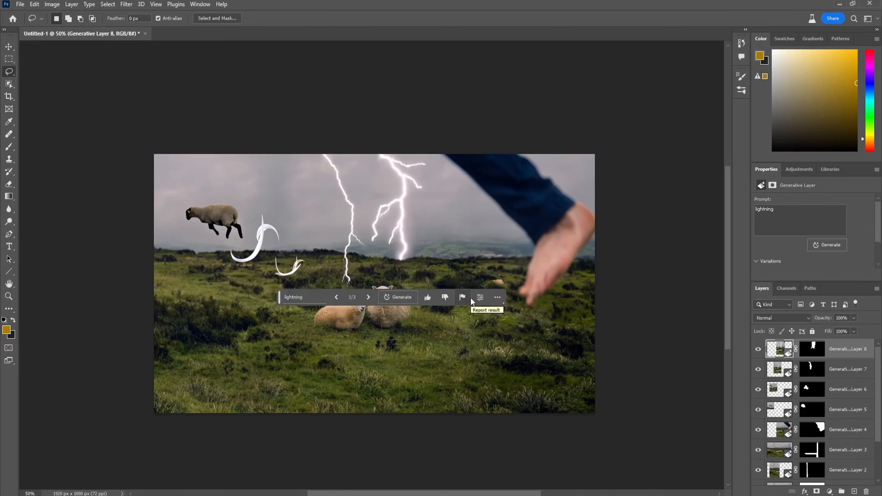
left_click(368, 297)
left_click(369, 297)
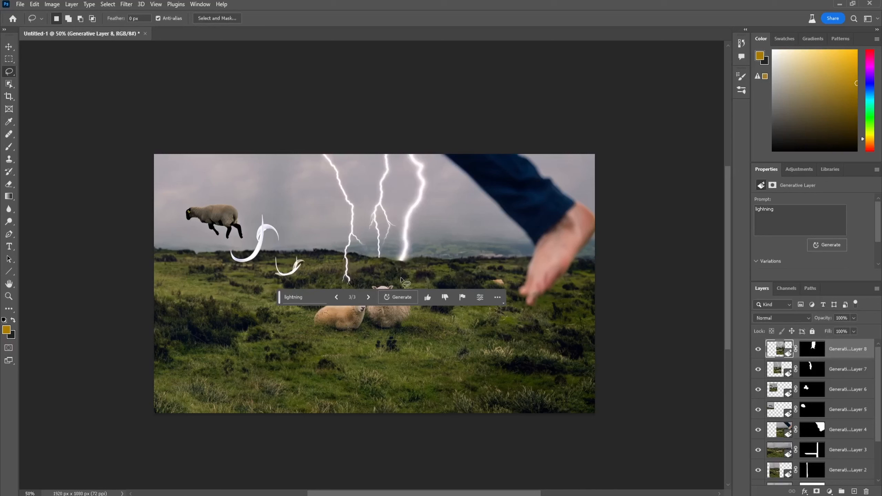
Lasso the lower end of the first lightning bolt on the grass and fill it using an empty-prompt Generative Fill.
mouse_move(332, 275)
left_mouse_down()
mouse_move(375, 262)
mouse_move(329, 294)
mouse_move(332, 275)
left_mouse_up()
left_click(280, 307)
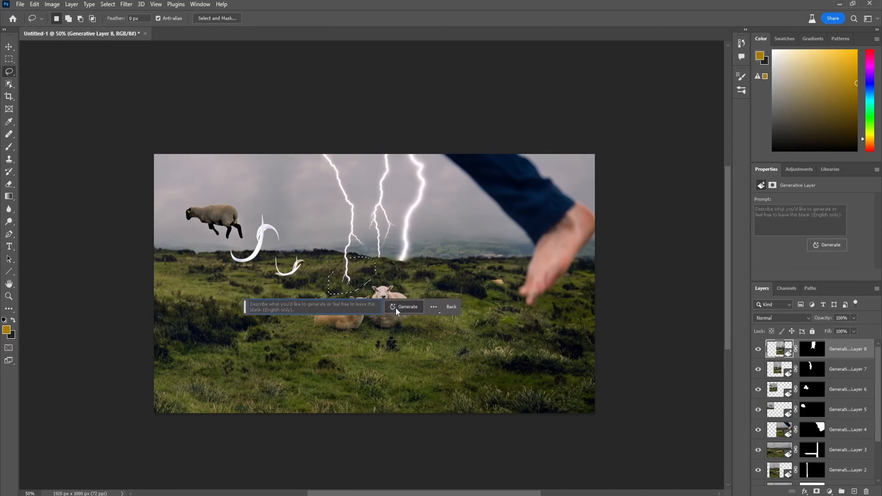
left_click(435, 306)
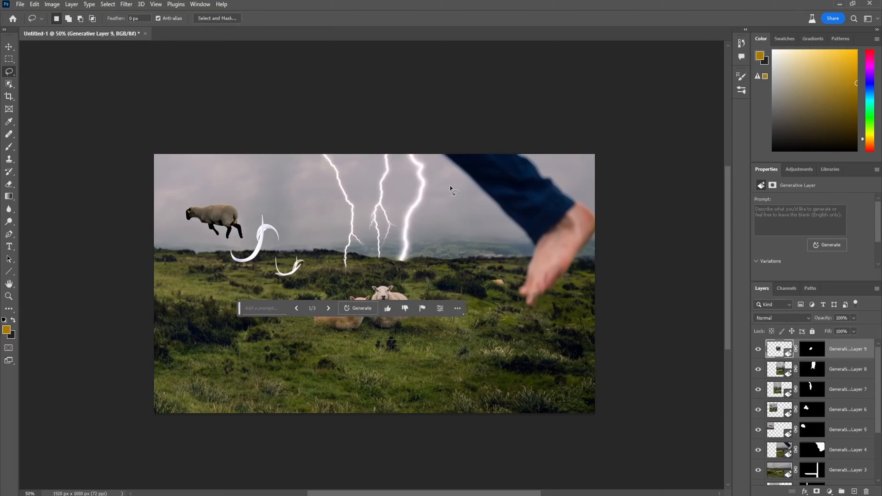
Lasso a strip of sky between the lightning bolts and the leg and generate another "lightning" in it.
left_click_drag(461, 171, 473, 266)
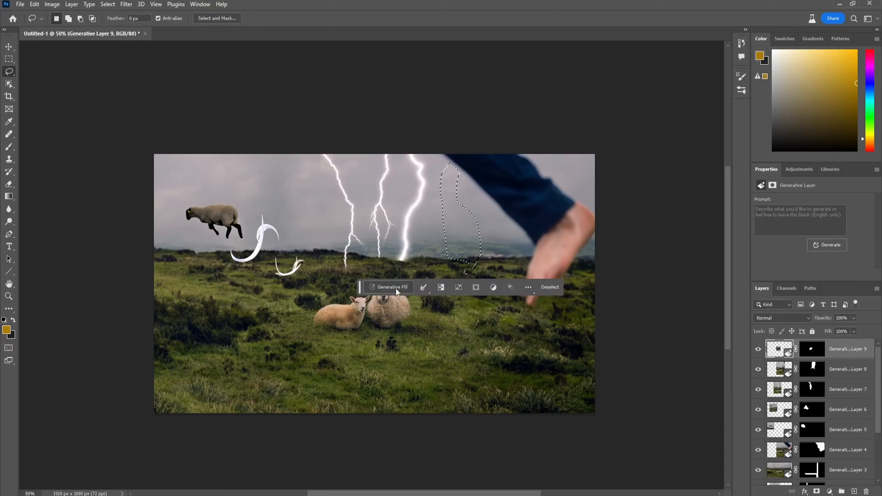
left_click(395, 289)
type("lightning")
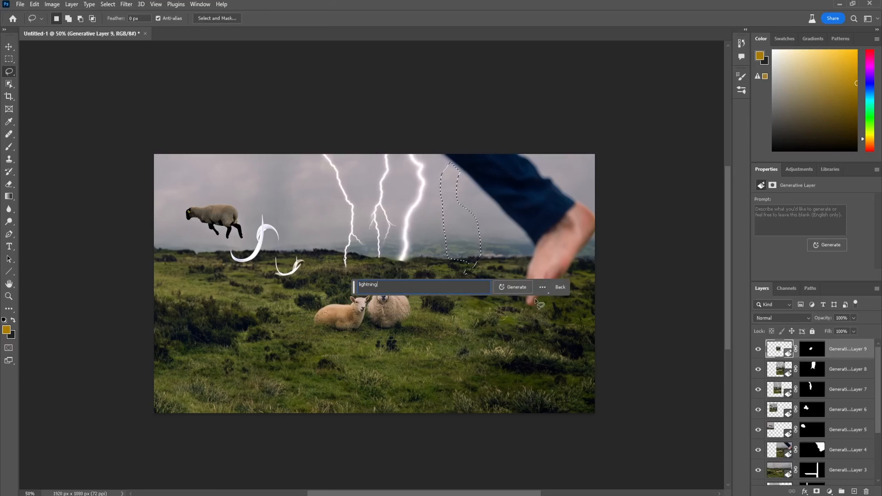
left_click(510, 288)
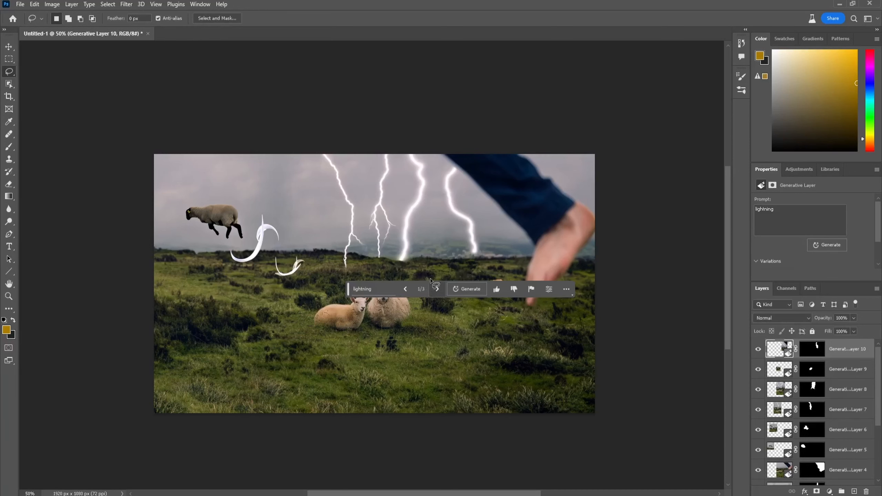
Try filling a lassoed band across the upper sky with "heavy dark cloud" and delete that generative layer.
mouse_move(162, 155)
left_mouse_down()
mouse_move(198, 176)
mouse_move(409, 205)
mouse_move(461, 201)
mouse_move(560, 169)
left_mouse_up()
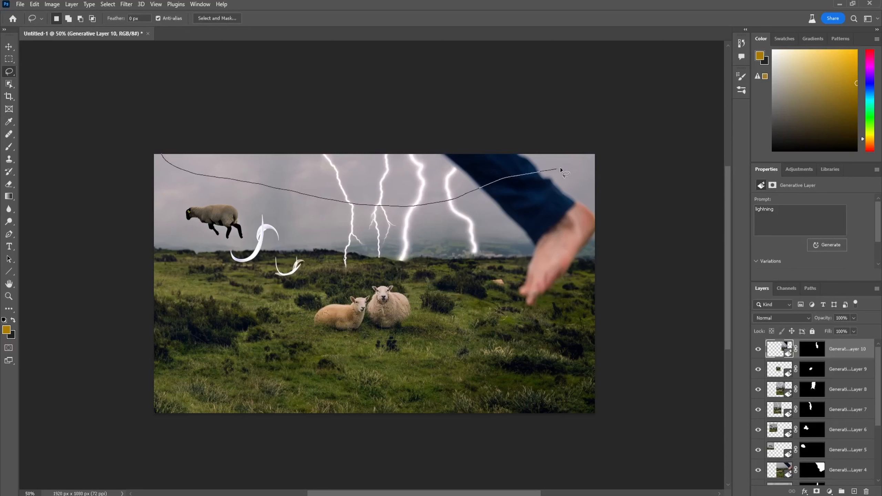
left_click_drag(586, 159, 593, 162)
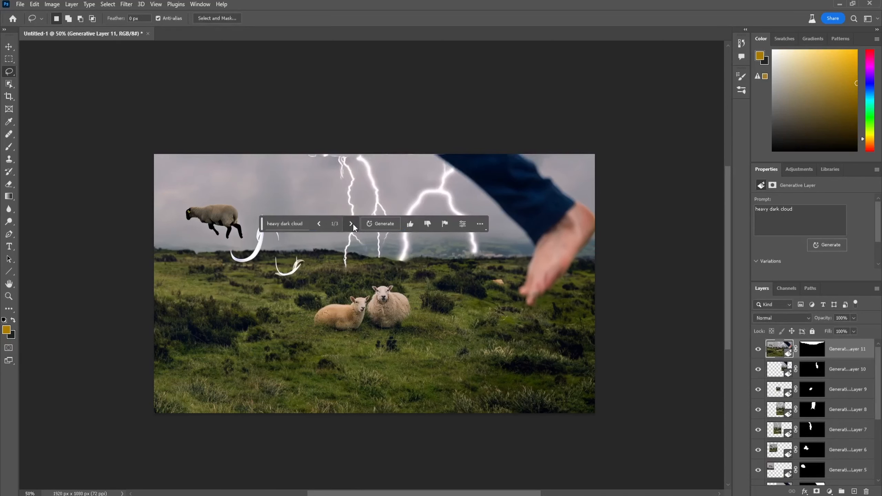
left_click(352, 223)
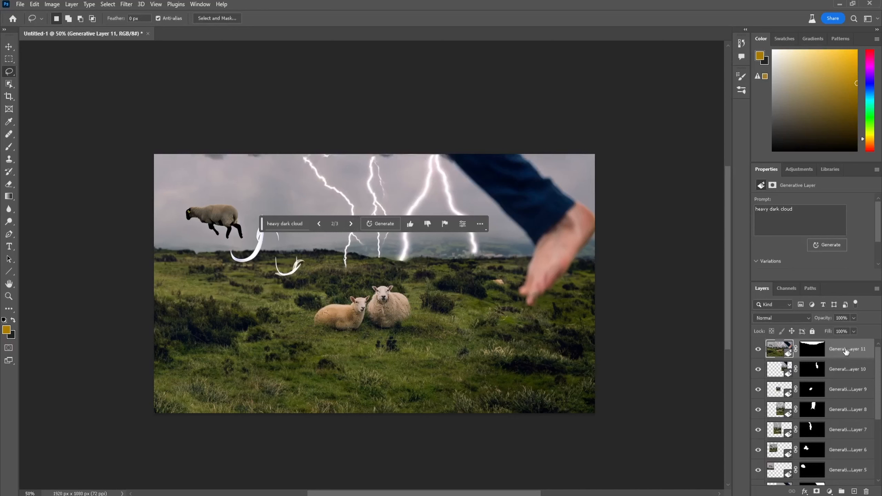
key("Delete")
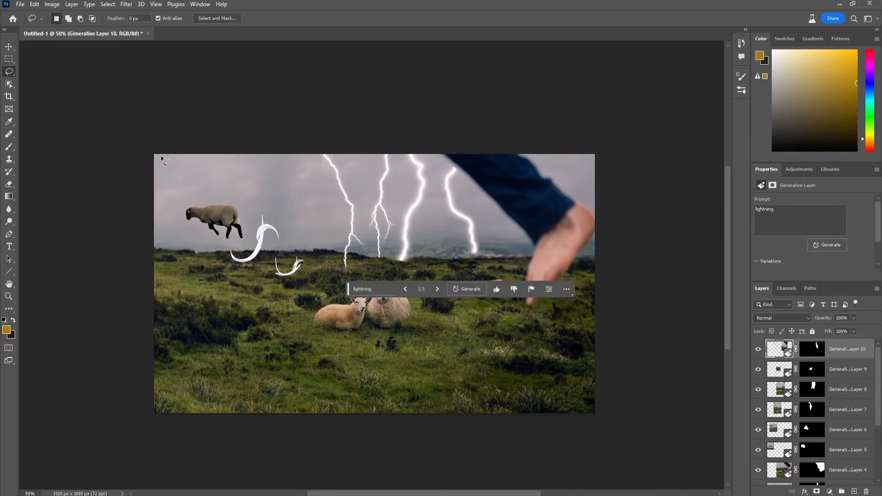
Lasso a wide band across the upper sky and fill it using Generative Fill with the prompt "add dark cloud".
mouse_move(161, 159)
left_mouse_down()
mouse_move(171, 170)
mouse_move(414, 204)
mouse_move(590, 155)
mouse_move(164, 153)
left_mouse_up()
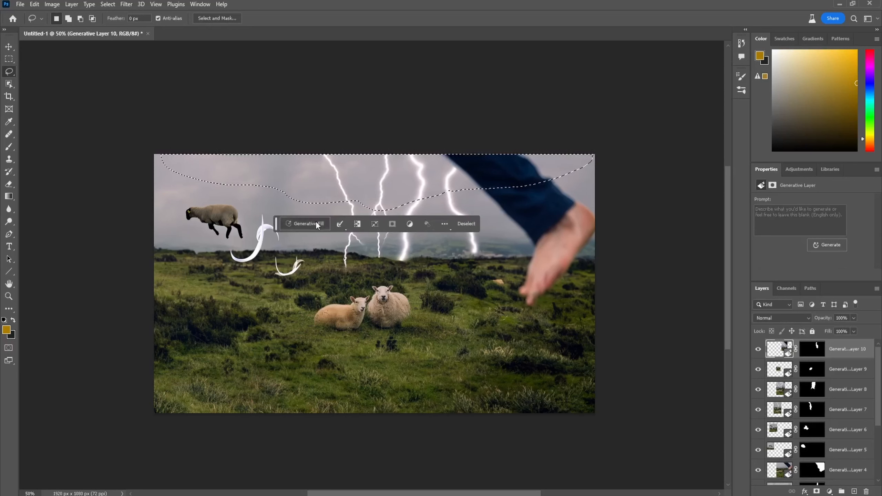
left_click(317, 224)
type("add dark cloud")
key("Return")
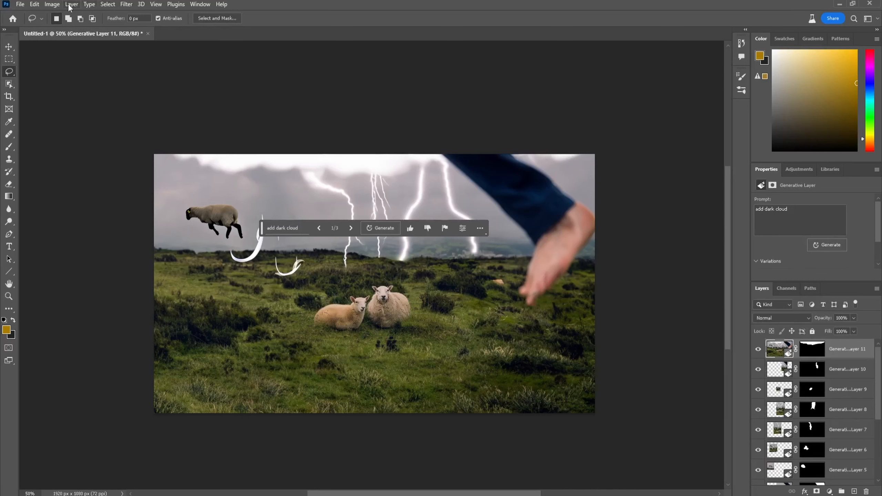
Try to darken the generated cloud layer with an Exposure adjustment of -0.71.
left_click(52, 4)
mouse_move(87, 29)
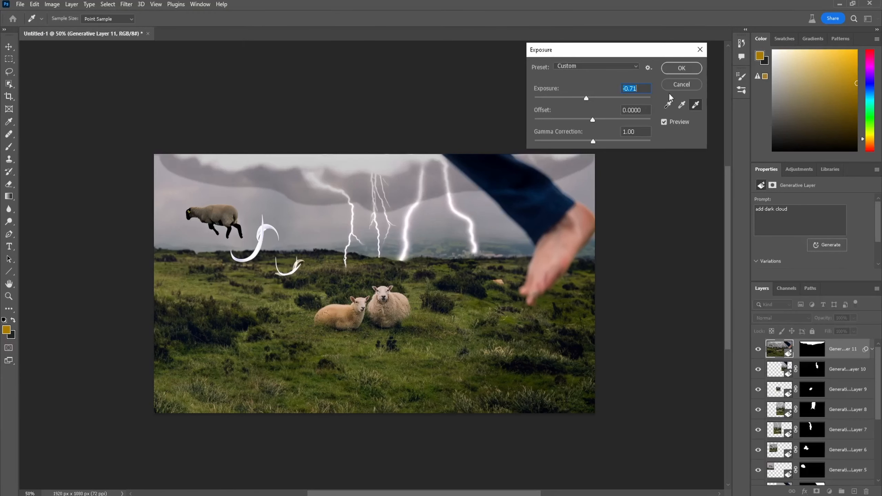
left_click(678, 86)
key("alt+comma")
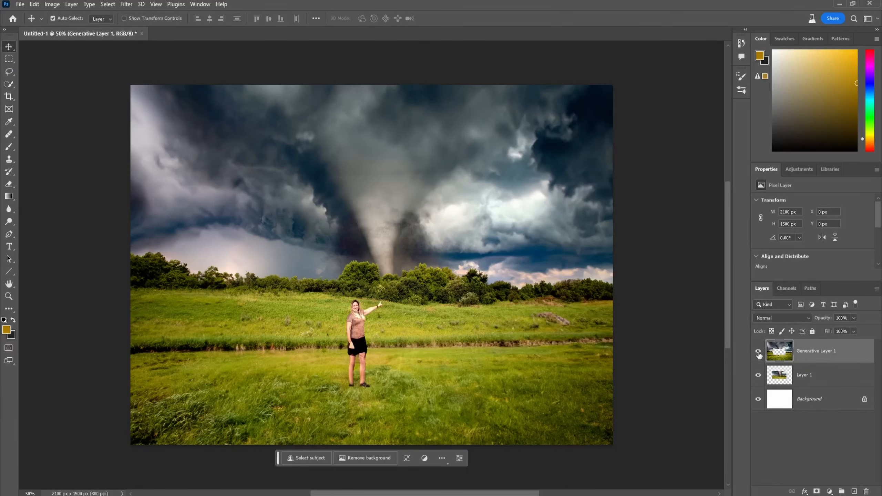
Toggle the visibility of Generative Layer 1 to compare the original tornado photo with its extended version.
left_click(759, 352)
left_click(758, 351)
left_click(759, 352)
left_click(759, 352)
left_click(759, 352)
Inspect the woman's generated hand, shorts, legs and shoes up close, and examine the whole extended picture.
key("ctrl+plus")
key("ctrl+plus")
key("ctrl+plus")
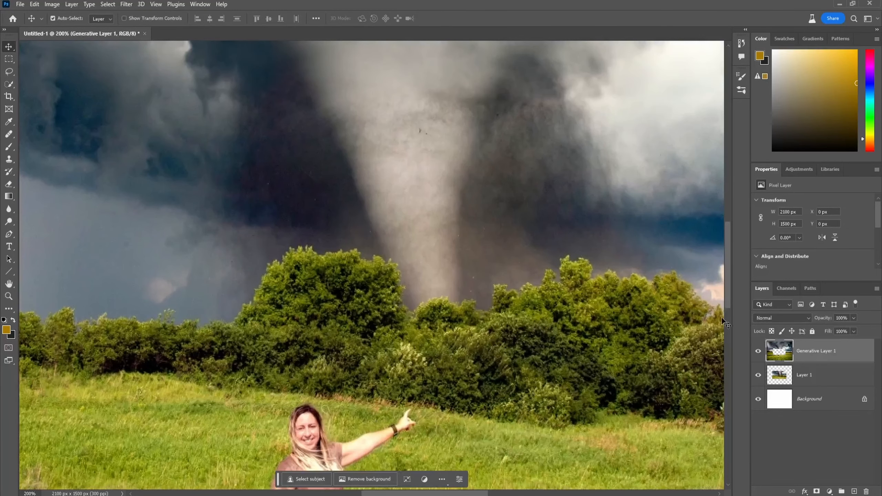
scroll(312, 307, "down", 5)
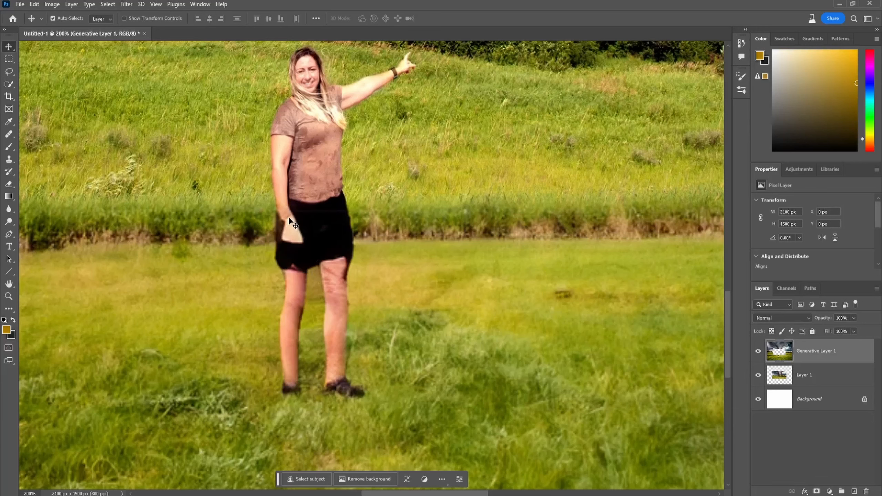
key("ctrl+plus")
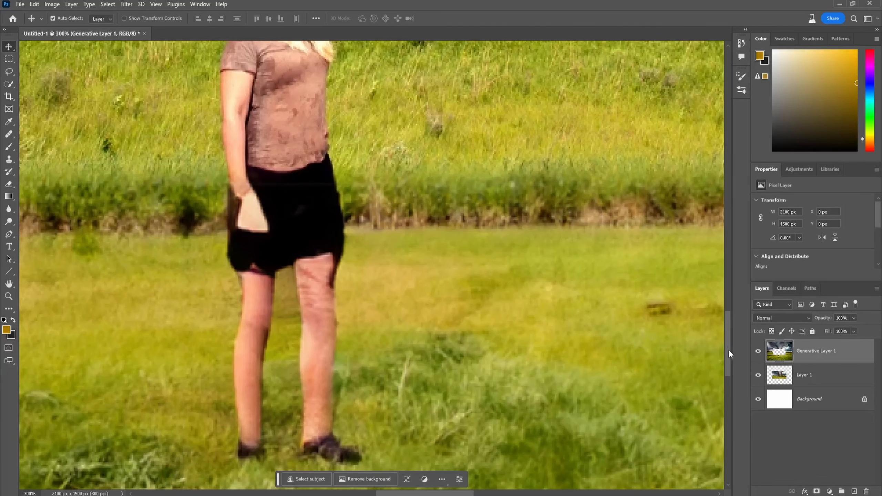
left_click_drag(728, 349, 729, 343)
key("ctrl+minus")
key("ctrl+minus")
key("ctrl+minus")
key("ctrl+minus")
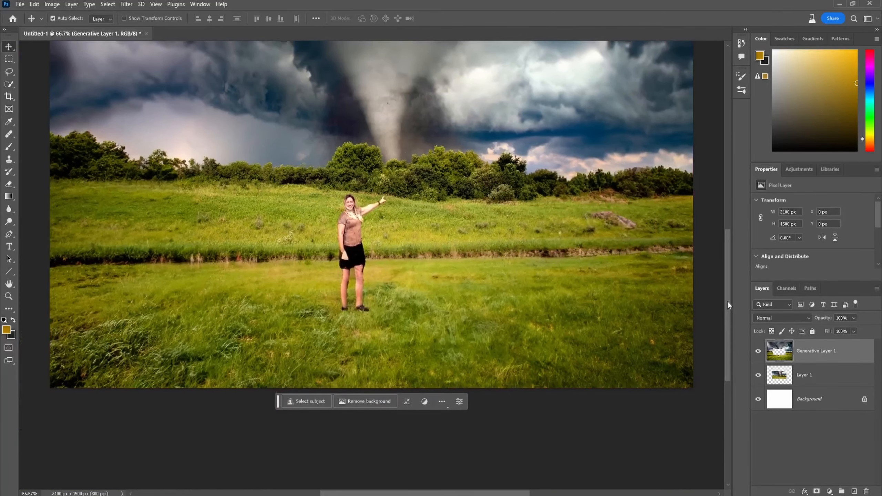
left_click_drag(728, 301, 723, 271)
key("ctrl+minus")
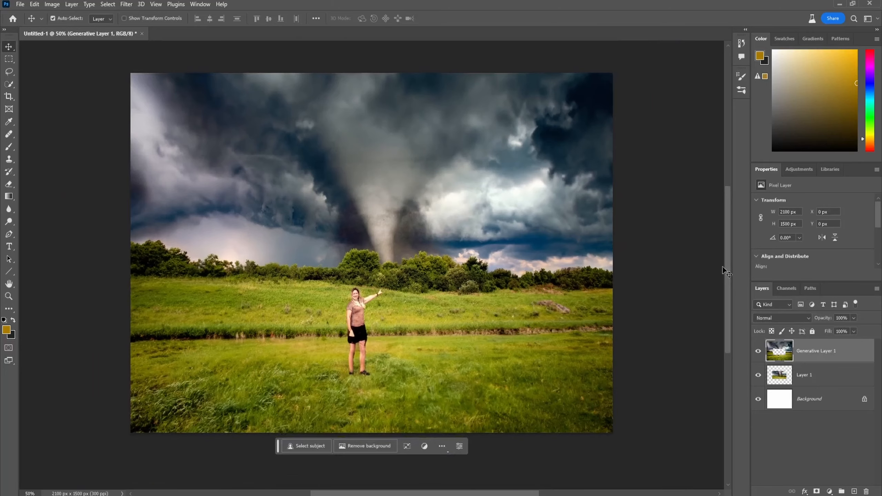
Lasso the woman's mouth, generate a "horrified face" there with Generative Fill and keep the third variation.
key("ctrl+plus")
key("ctrl+plus")
key("ctrl+plus")
key("ctrl+plus")
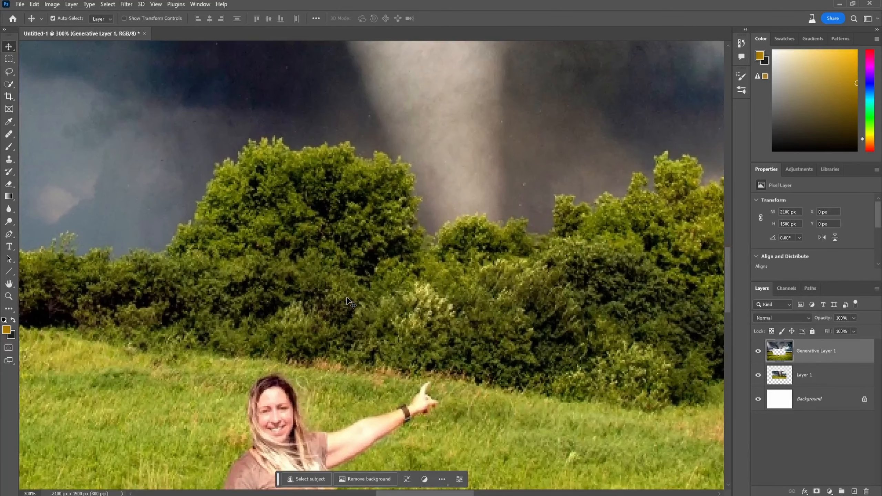
scroll(347, 299, "down", 3)
key("ctrl+plus")
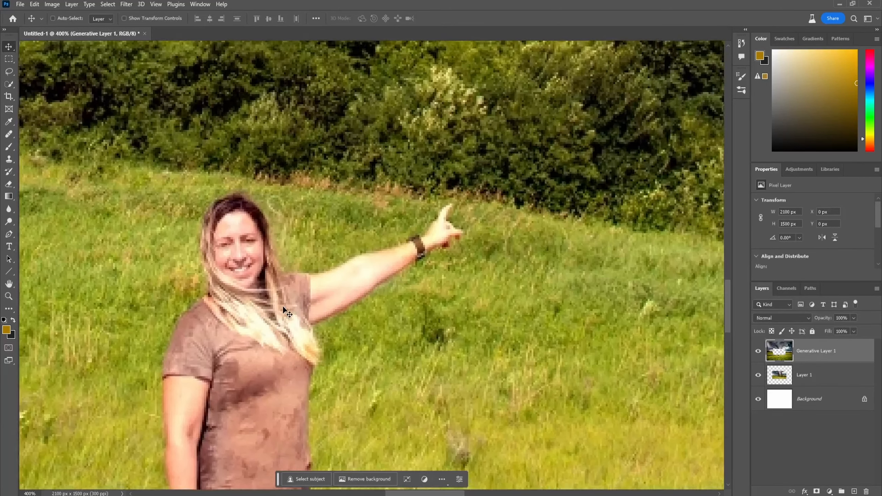
key("ctrl+plus")
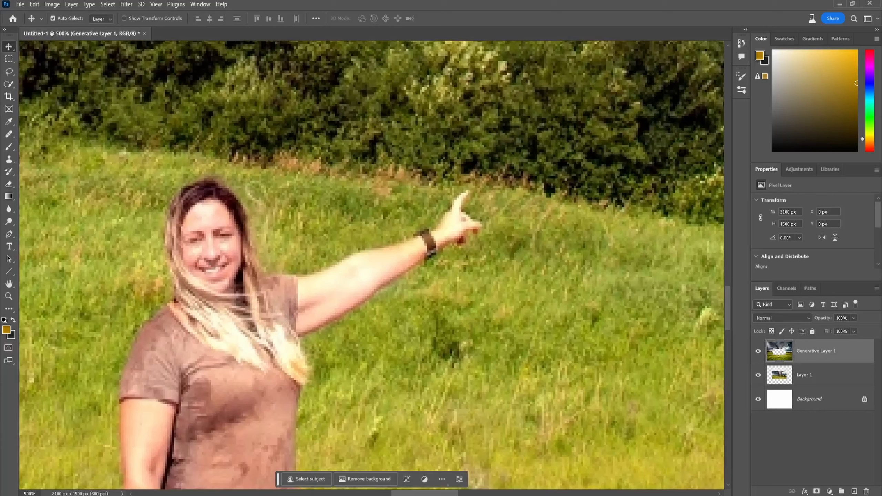
left_click(11, 74)
left_click_drag(217, 280, 213, 282)
left_click(153, 297)
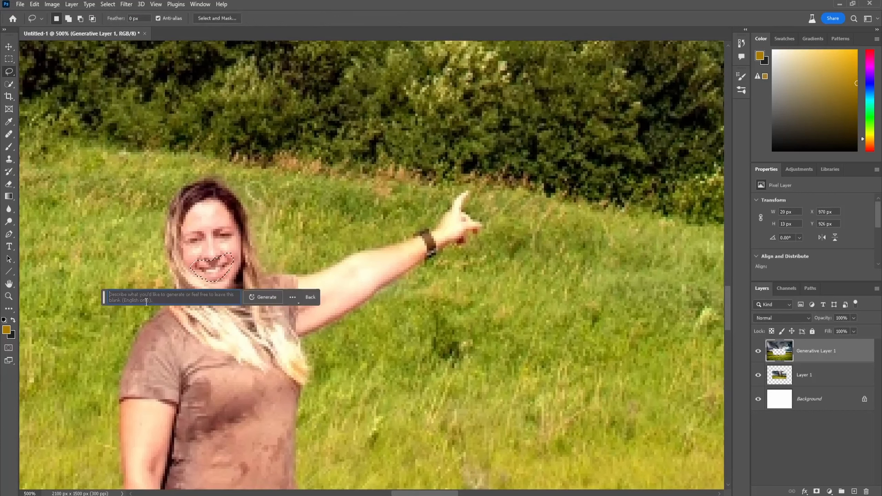
type("horrified face")
left_click(264, 297)
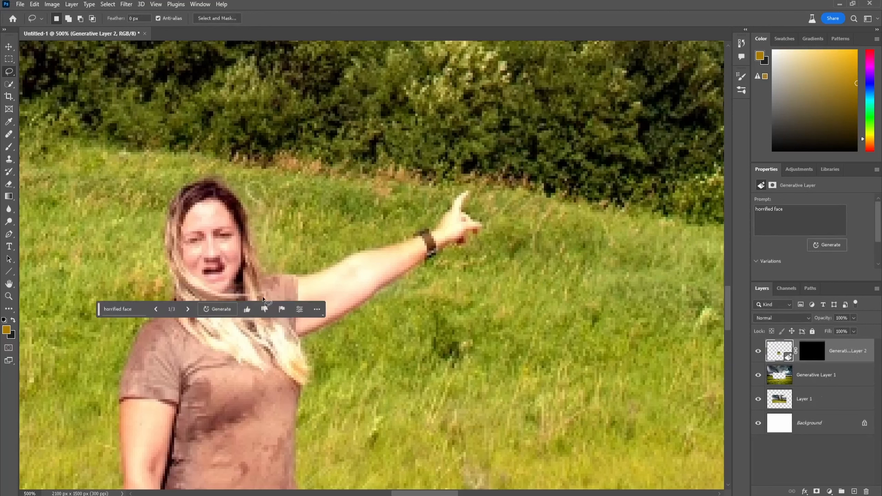
left_click(188, 309)
left_click(189, 310)
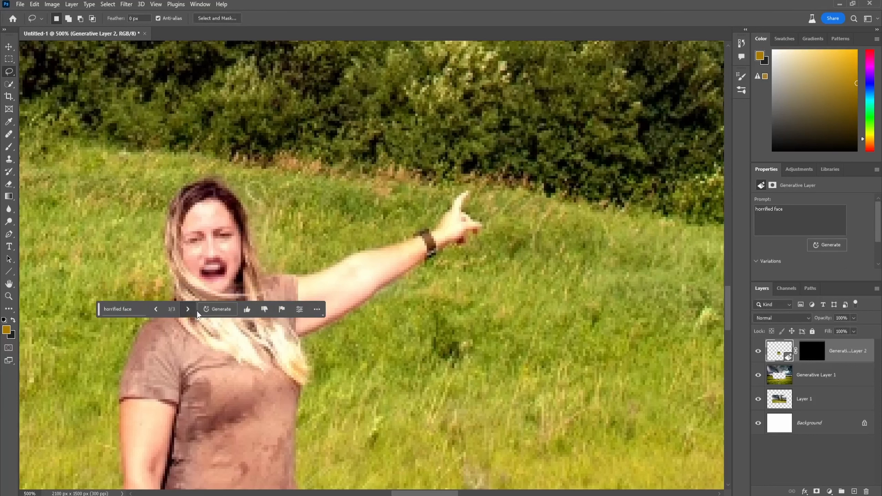
Lasso a narrow diagonal strip running across the woman's lowered hand and generate a "sword" in it.
key("ctrl+minus")
key("ctrl+minus")
key("ctrl+minus")
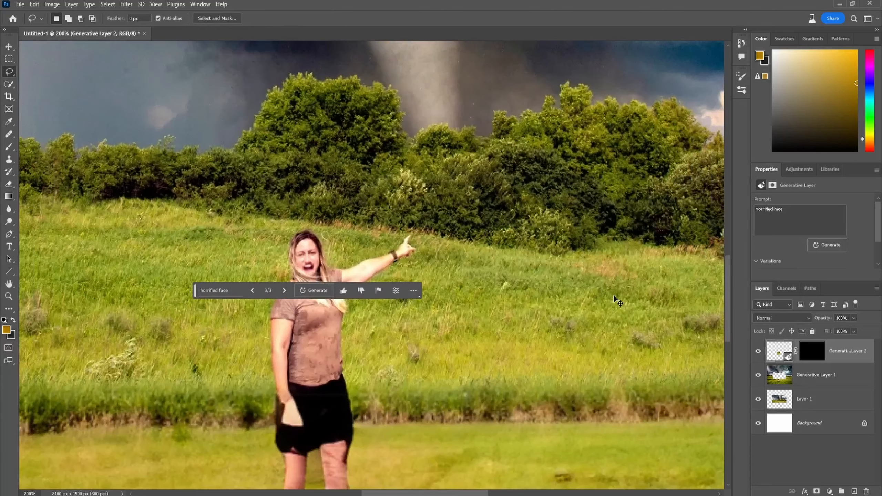
key("ctrl+plus")
key("ctrl+plus")
scroll(729, 316, "down", 6)
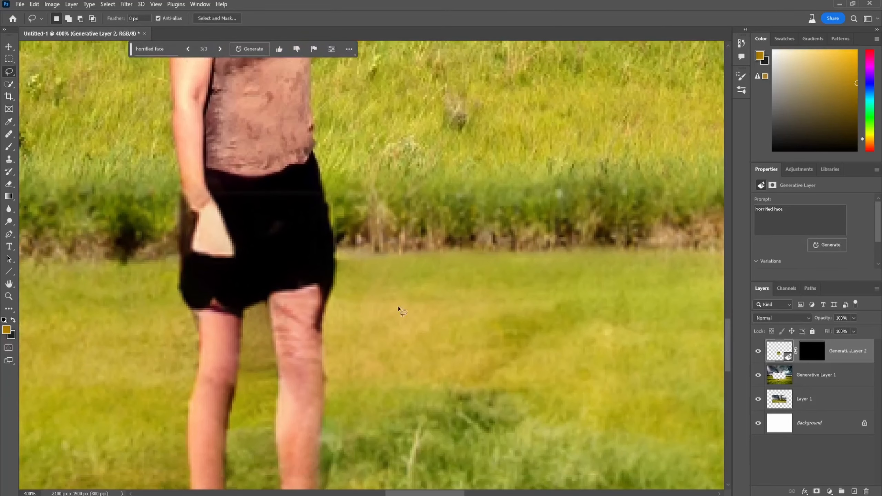
mouse_move(156, 237)
left_mouse_down()
mouse_move(276, 219)
mouse_move(382, 188)
mouse_move(214, 238)
mouse_move(140, 247)
left_mouse_up()
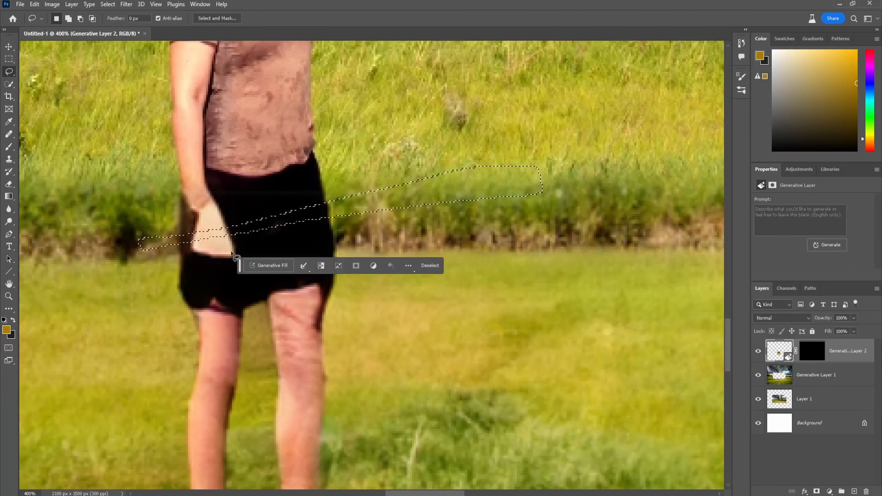
left_click(266, 265)
type("swor")
type("d")
key("Return")
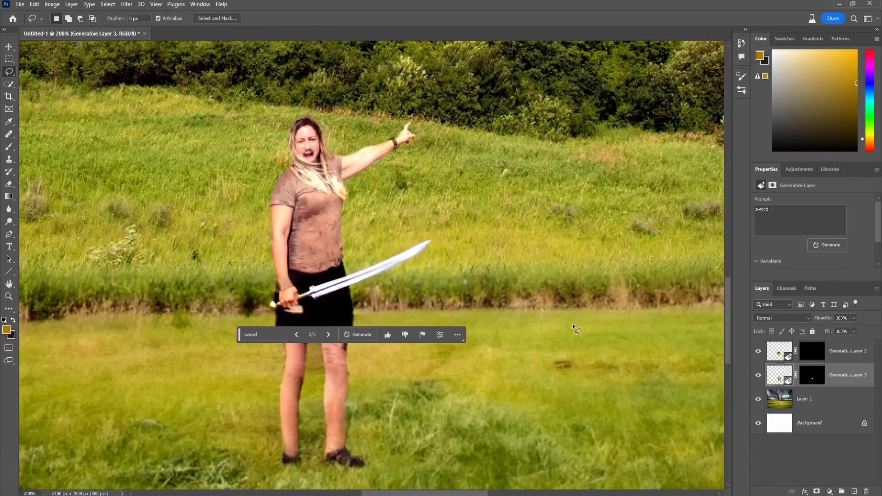
Compare the second and third sword variations and keep the second.
key("ctrl+plus")
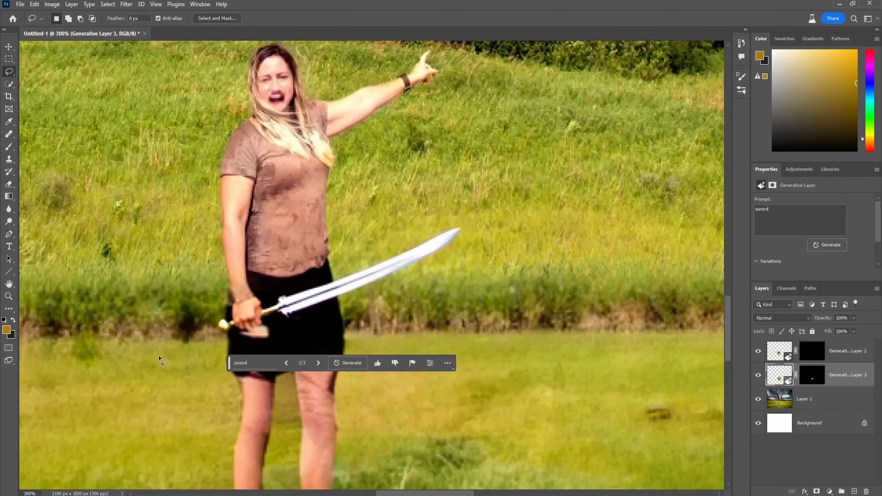
left_click(316, 363)
left_click(287, 363)
Try filling a curved lasso selection of the foreground grass with "crowd of spartans" and browse the variations.
key("ctrl+minus")
key("ctrl+minus")
key("ctrl+minus")
key("ctrl+minus")
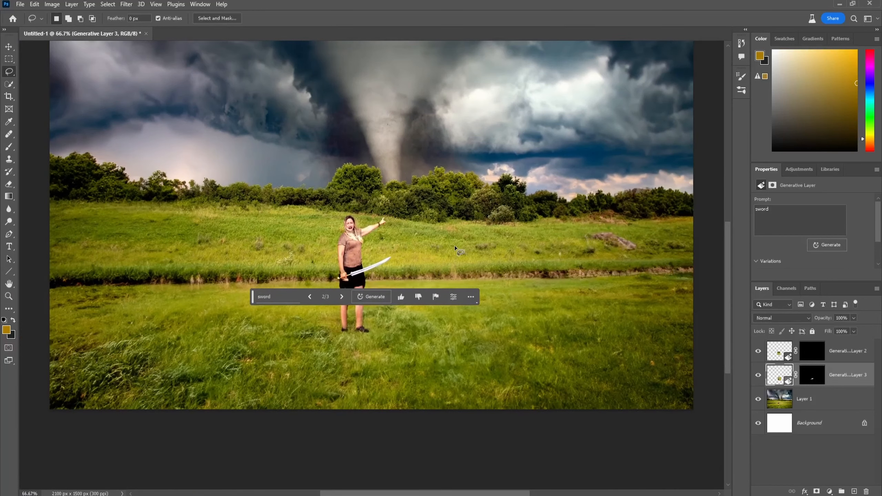
key("ctrl+minus")
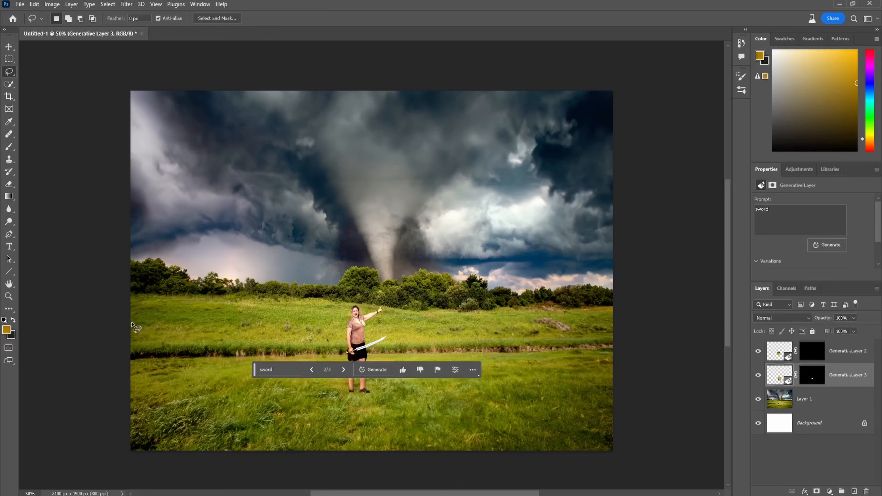
mouse_move(130, 324)
left_mouse_down()
mouse_move(256, 412)
mouse_move(325, 420)
mouse_move(387, 416)
mouse_move(617, 363)
mouse_move(621, 456)
mouse_move(337, 458)
left_mouse_up()
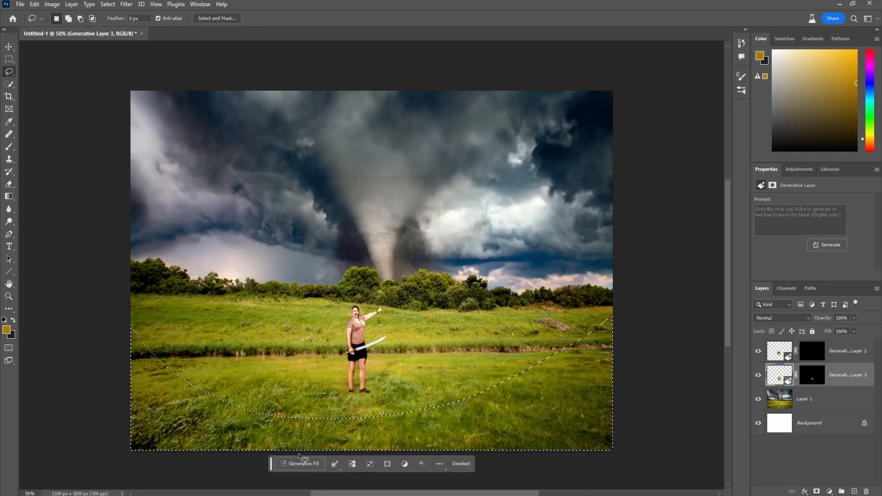
left_click(298, 461)
type("crowd of spartans")
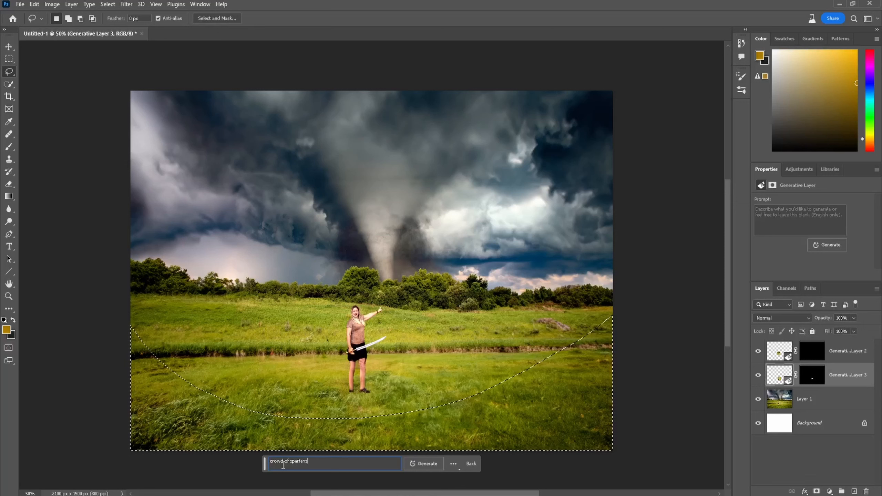
key("Return")
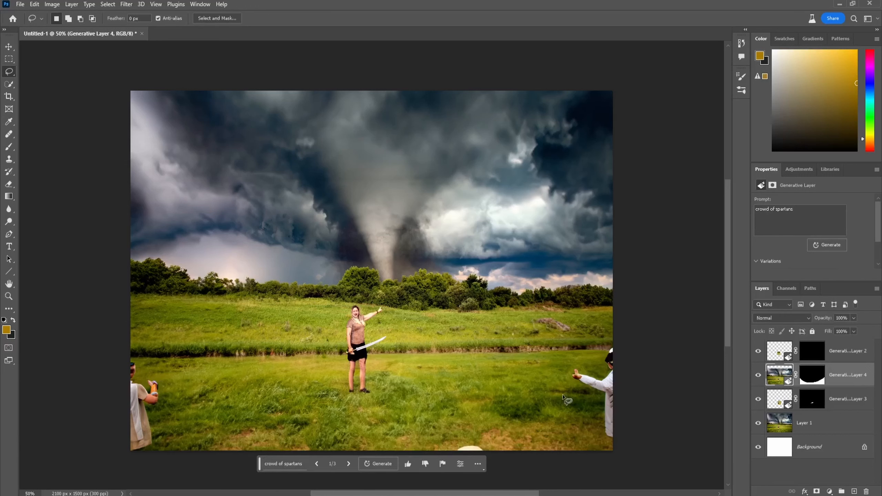
left_click(348, 467)
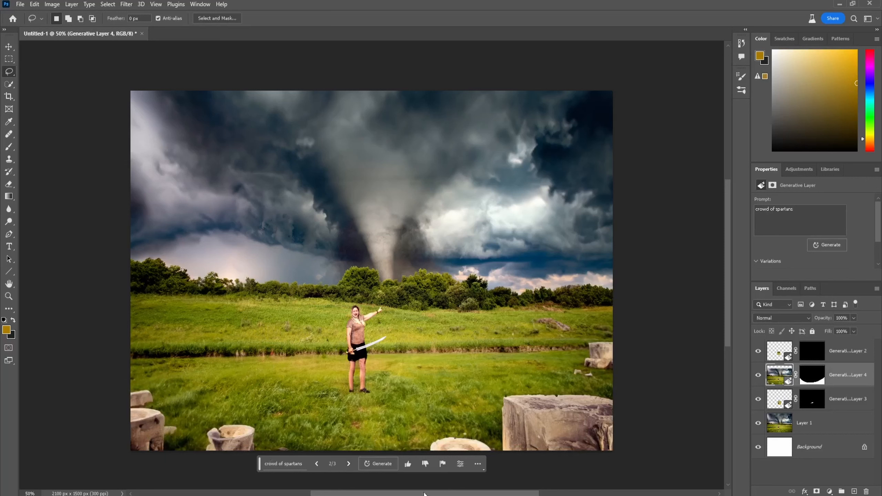
left_click(349, 464)
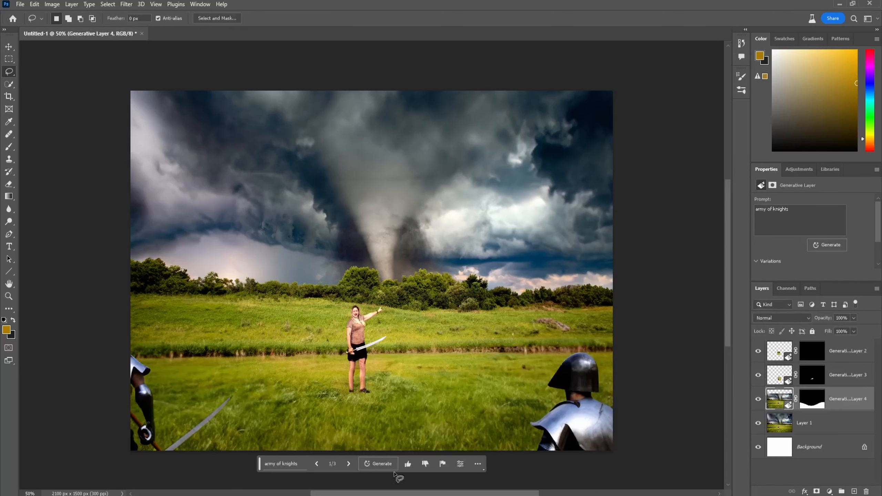
Browse the "army of knights" variations for the foreground and keep the third.
left_click(349, 464)
left_click(348, 465)
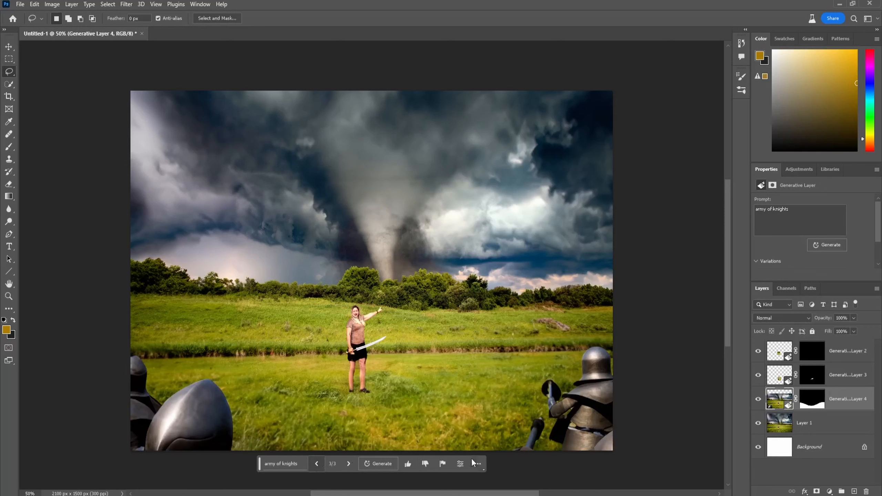
Lasso a rounded patch of grass between the woman and the right-hand knight and generate a "catapault" in it.
mouse_move(459, 423)
left_mouse_down()
mouse_move(433, 415)
mouse_move(419, 392)
mouse_move(443, 355)
mouse_move(506, 367)
mouse_move(453, 431)
left_mouse_up()
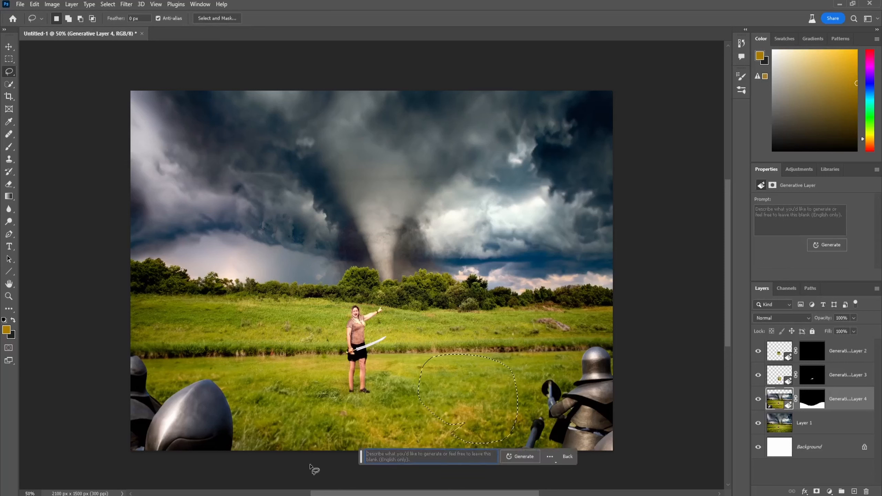
type("catapault")
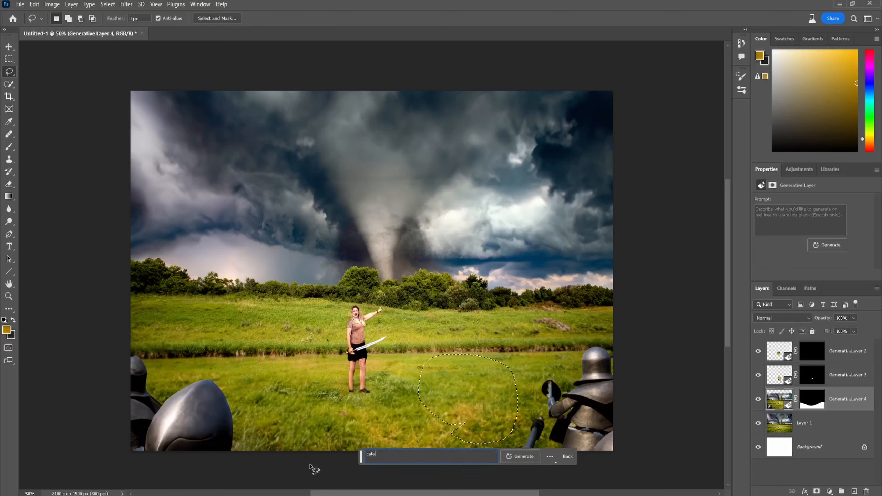
key("Return")
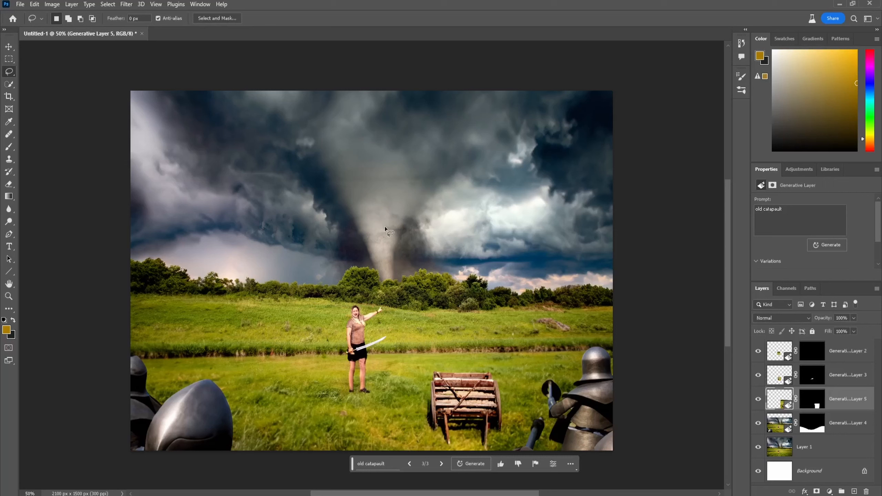
Select Layer 1 and lasso three separate patches of sky around the tornado as one combined selection.
left_click(815, 450)
mouse_move(170, 193)
left_mouse_down()
mouse_move(218, 247)
mouse_move(247, 260)
mouse_move(202, 196)
mouse_move(175, 191)
left_mouse_up()
mouse_move(536, 220)
left_mouse_down()
mouse_move(513, 255)
mouse_move(558, 210)
mouse_move(546, 206)
left_mouse_up()
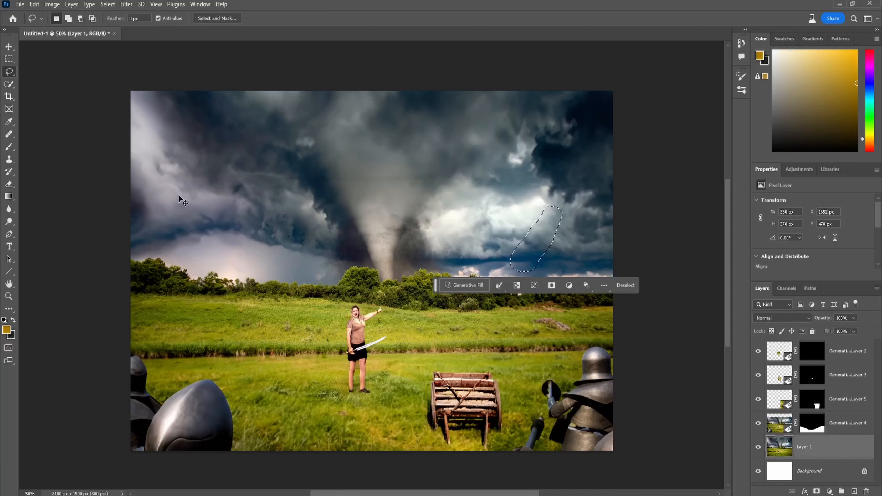
mouse_move(177, 188)
left_mouse_down()
mouse_move(190, 225)
mouse_move(227, 245)
mouse_move(186, 232)
left_mouse_up()
key("ctrl+z")
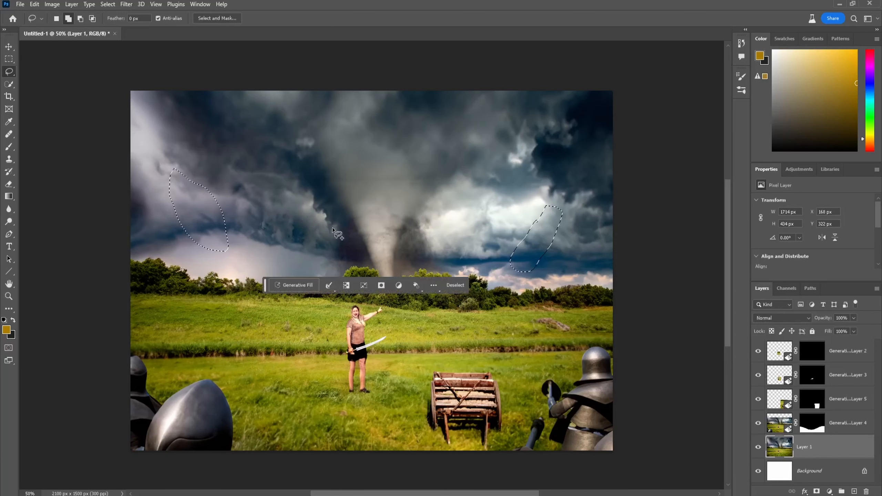
mouse_move(317, 228)
left_mouse_down()
mouse_move(333, 192)
mouse_move(318, 233)
left_mouse_up()
Fill the selected sky patches using Generative Fill with the prompt "sky whalse" and switch to the second variation.
left_click(287, 285)
type("sky whalse")
left_click(418, 284)
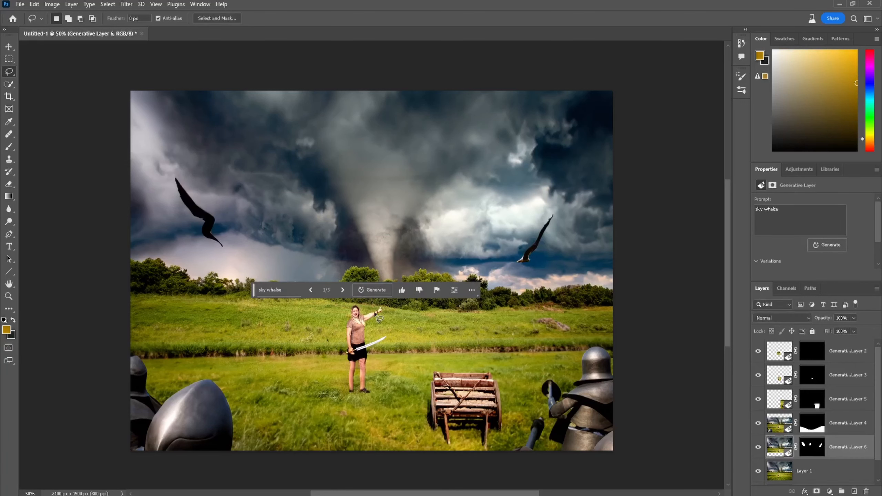
left_click(343, 290)
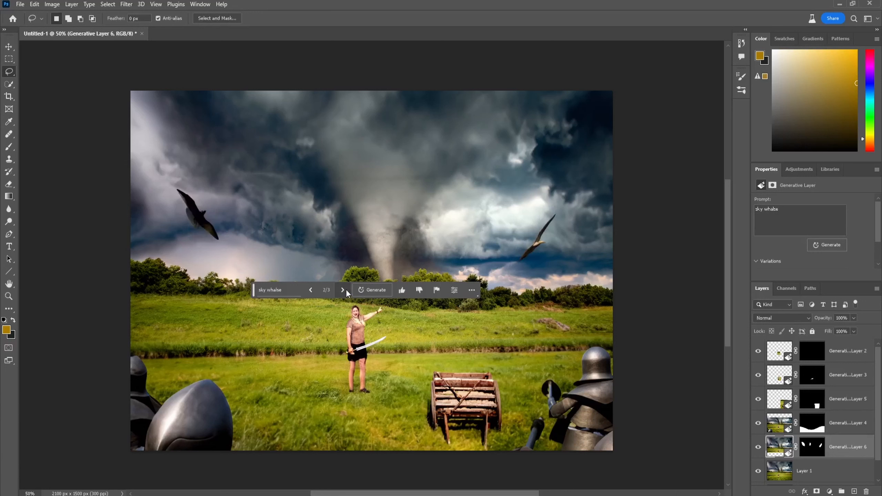
Browse the remaining "sky whalse" variations, correct the generative layer's prompt to "sky whales" and generate new variations.
left_click(344, 290)
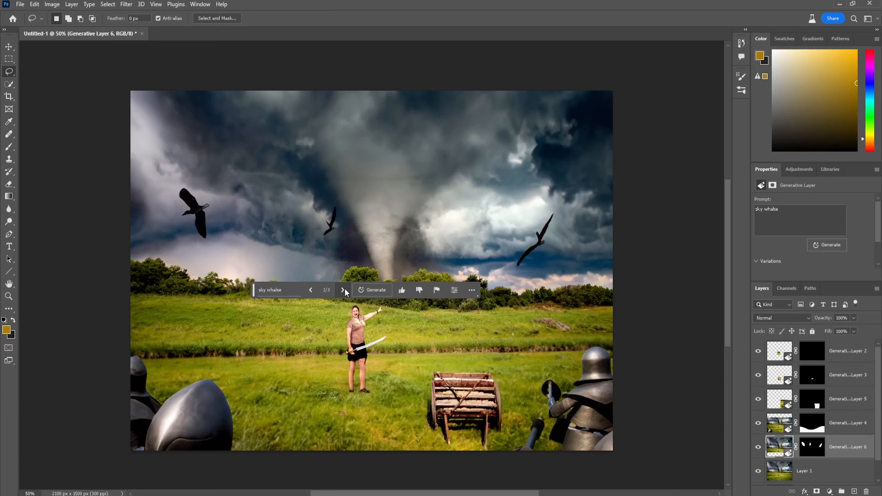
left_click(344, 290)
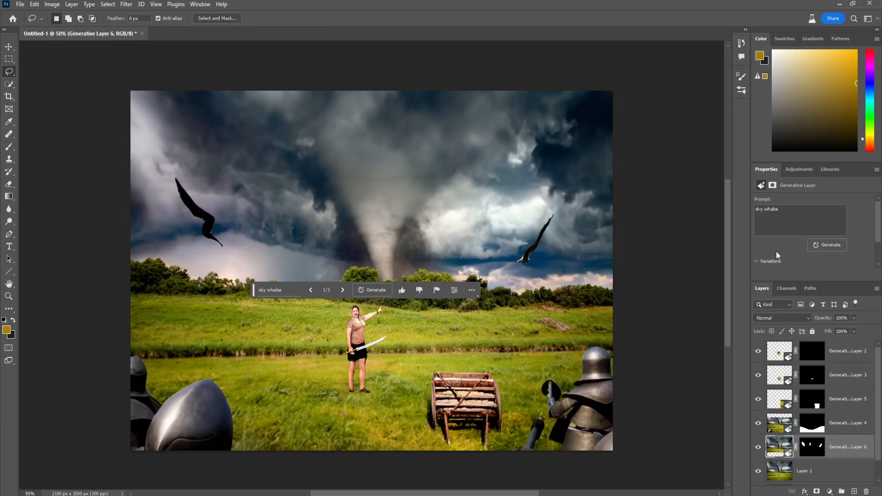
left_click(785, 212)
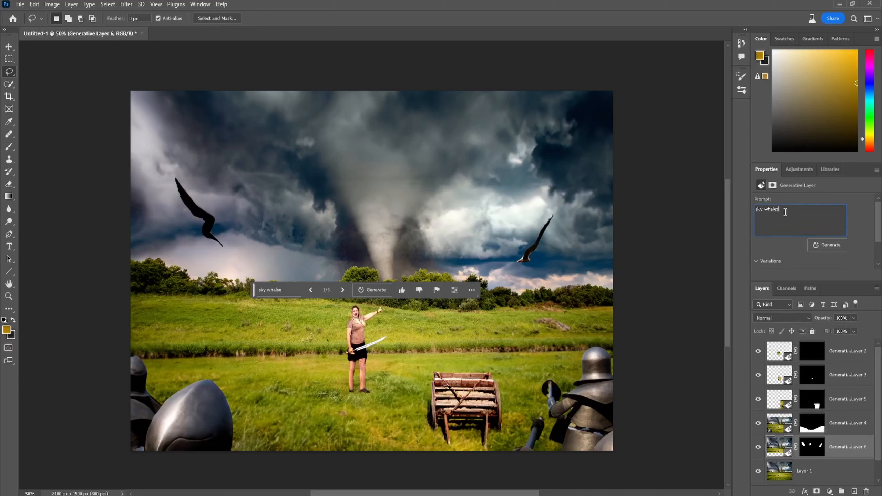
left_click(828, 244)
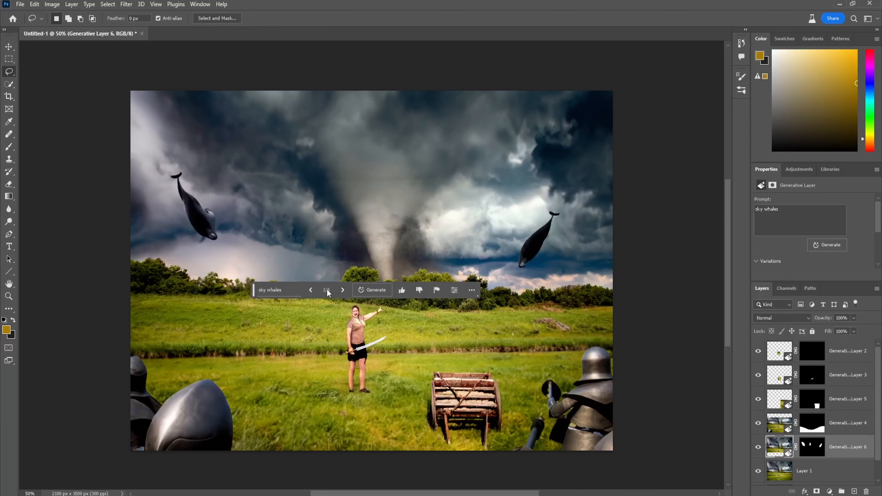
Compare the new "sky whales" variations around the tornado with the earlier "sky whalse" ones.
left_click(311, 291)
left_click(342, 290)
left_click(343, 290)
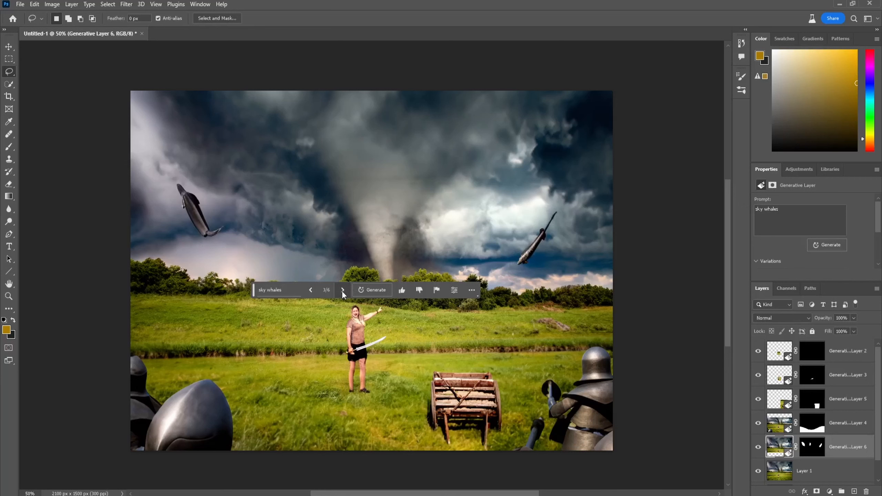
left_click(311, 291)
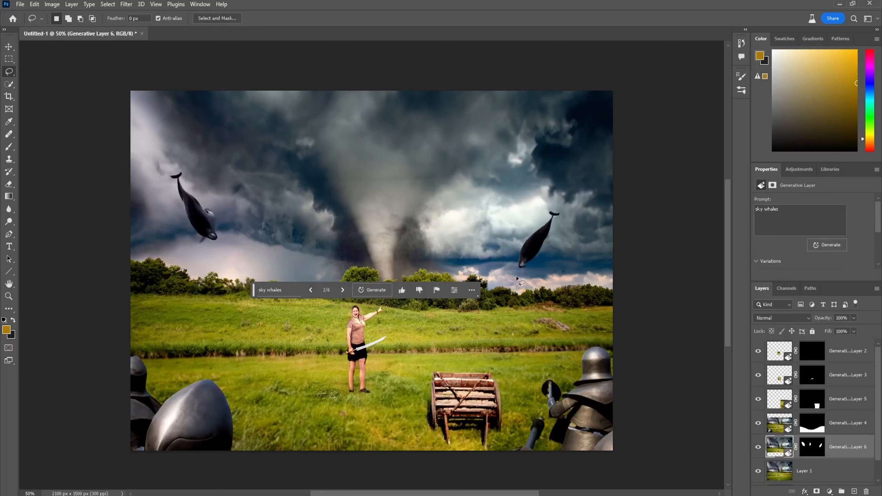
left_click(342, 290)
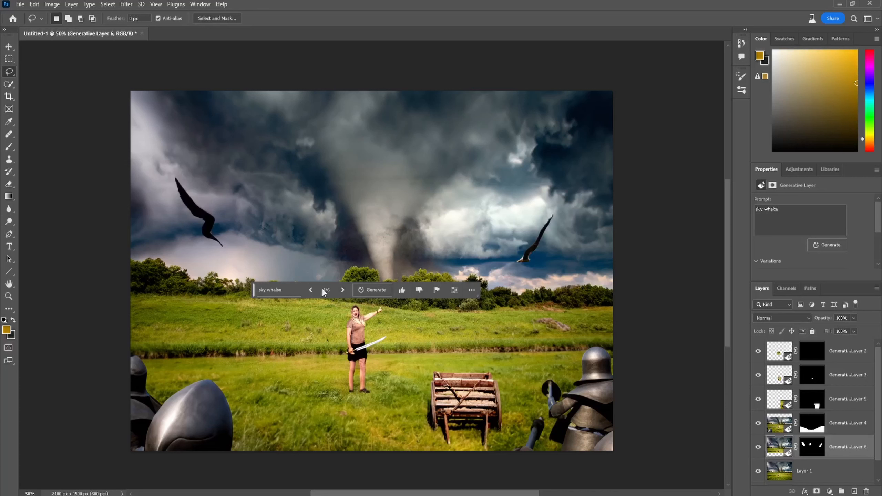